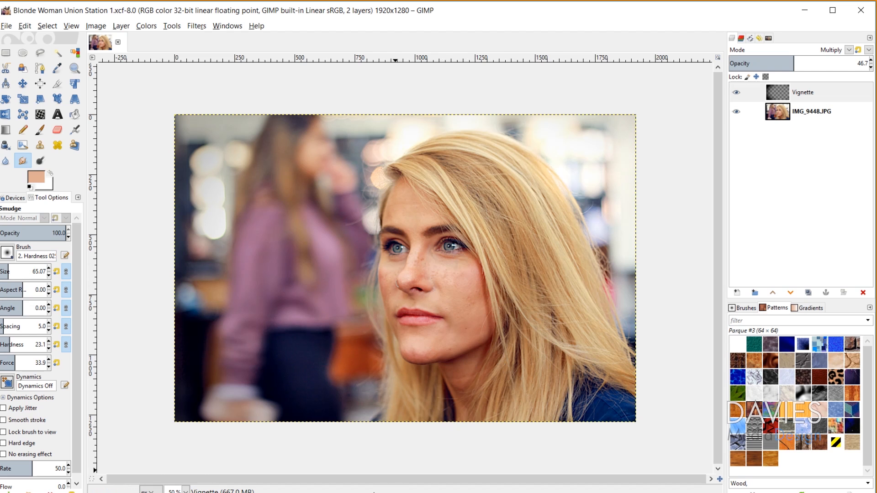
Switch to File Explorer and open the selected IMG_9448 photo in GNU Image Manipulation Program
{"action": "key", "text": "alt+Tab"}
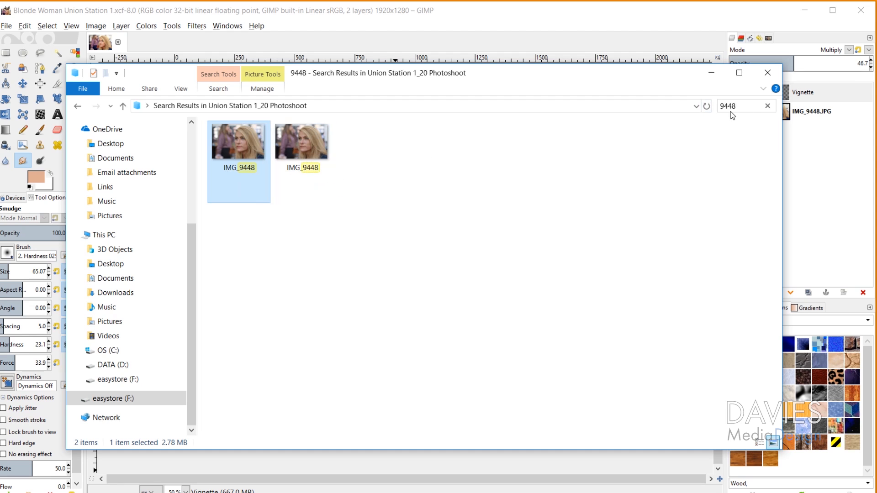
{"action": "right_click", "coordinate": [240, 144]}
{"action": "mouse_move", "coordinate": [327, 343]}
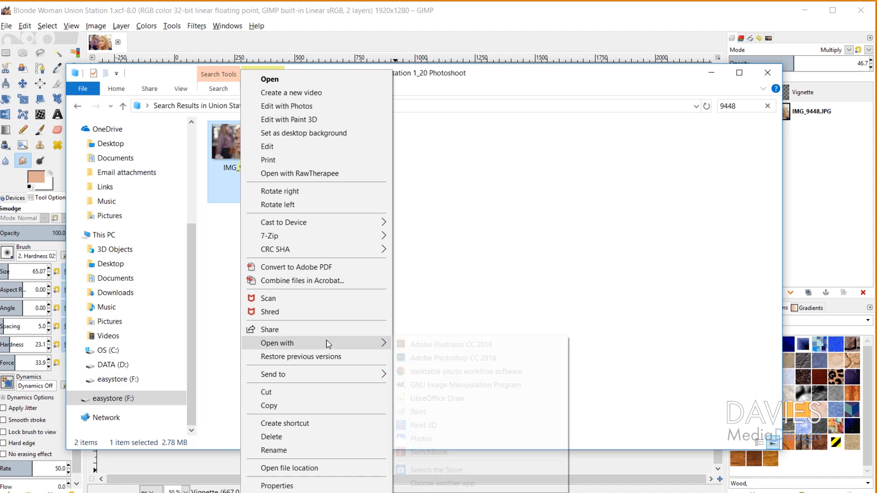
{"action": "left_click", "coordinate": [467, 383]}
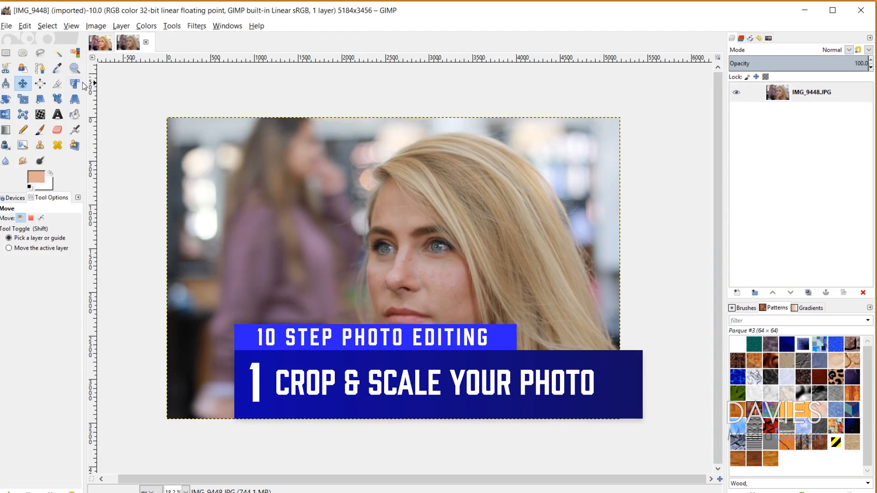
Crop the photo's left and upper edges at a fixed 1920:1280 aspect ratio, to about 5069 × 3379 px
{"action": "left_click", "coordinate": [58, 84]}
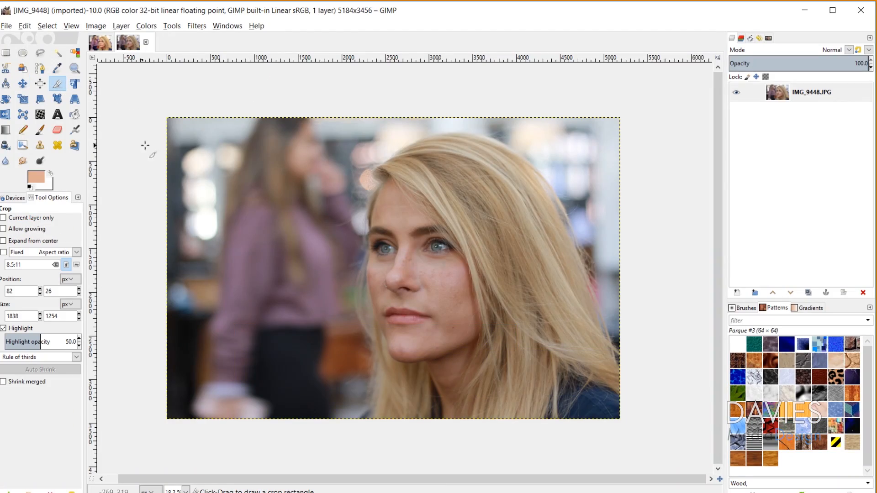
{"action": "left_click_drag", "start_coordinate": [183, 132], "coordinate": [652, 447]}
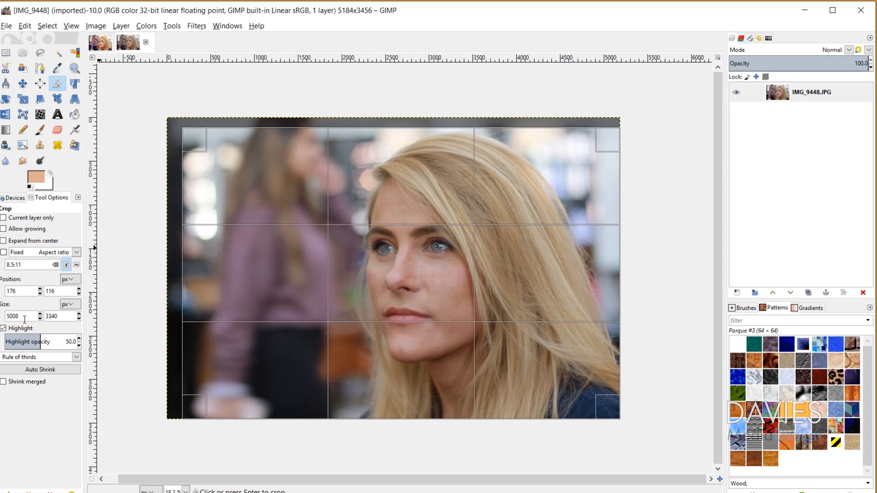
{"action": "left_click", "coordinate": [4, 253]}
{"action": "triple_click", "coordinate": [37, 265]}
{"action": "type", "text": "1920:1280"}
{"action": "left_click_drag", "start_coordinate": [194, 139], "coordinate": [189, 280]}
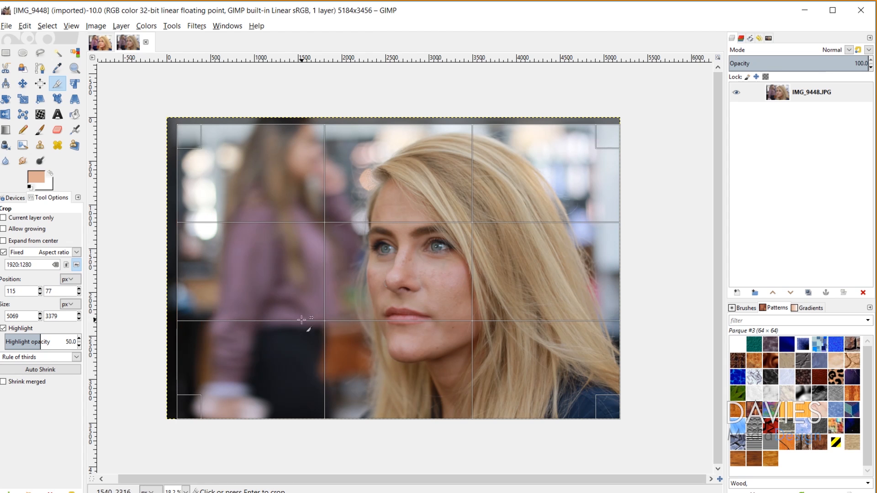
{"action": "left_click", "coordinate": [413, 152]}
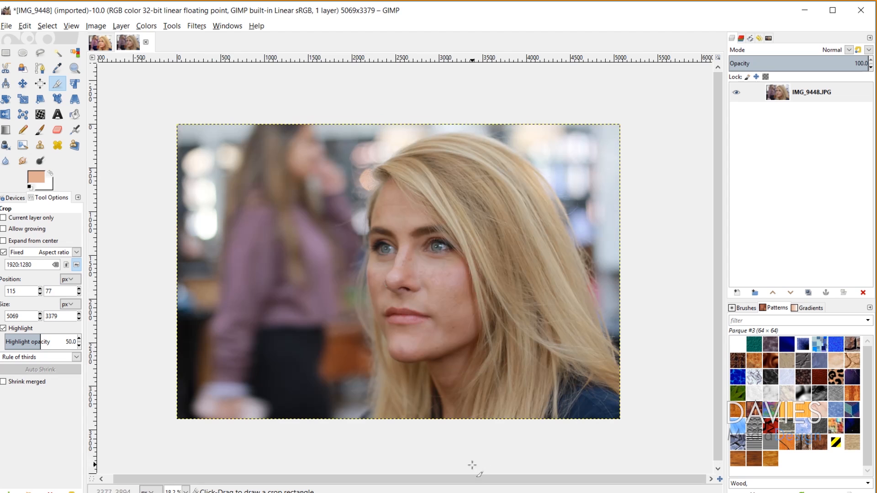
{"action": "left_click", "coordinate": [52, 355]}
{"action": "left_click", "coordinate": [55, 358]}
{"action": "left_click_drag", "start_coordinate": [203, 132], "coordinate": [620, 407]}
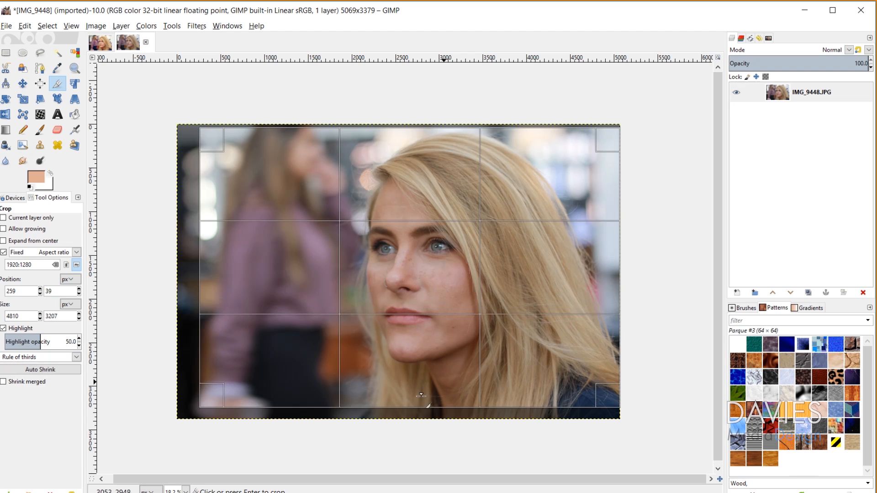
{"action": "left_click_drag", "start_coordinate": [216, 395], "coordinate": [194, 413]}
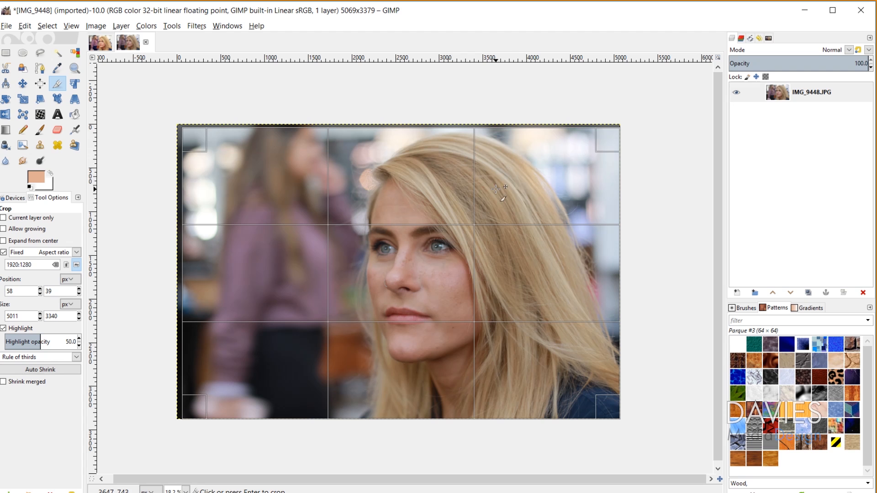
{"action": "key", "text": "m"}
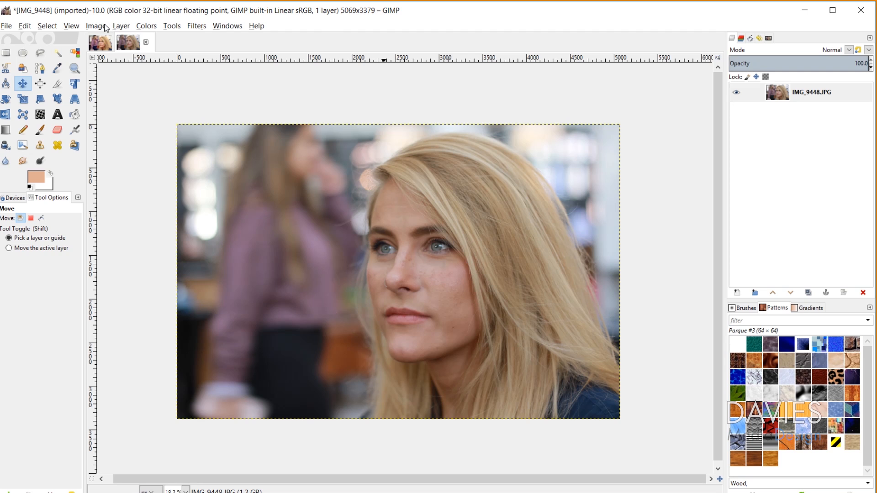
Set the Scale Image size to 1920 × 1280 px and the X and Y resolution to 300 pixels/in
{"action": "left_click", "coordinate": [104, 27]}
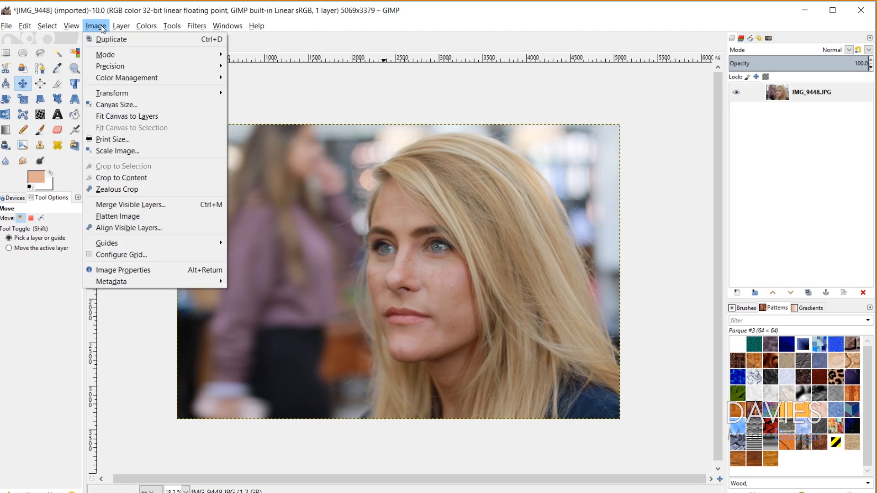
{"action": "left_click", "coordinate": [128, 151]}
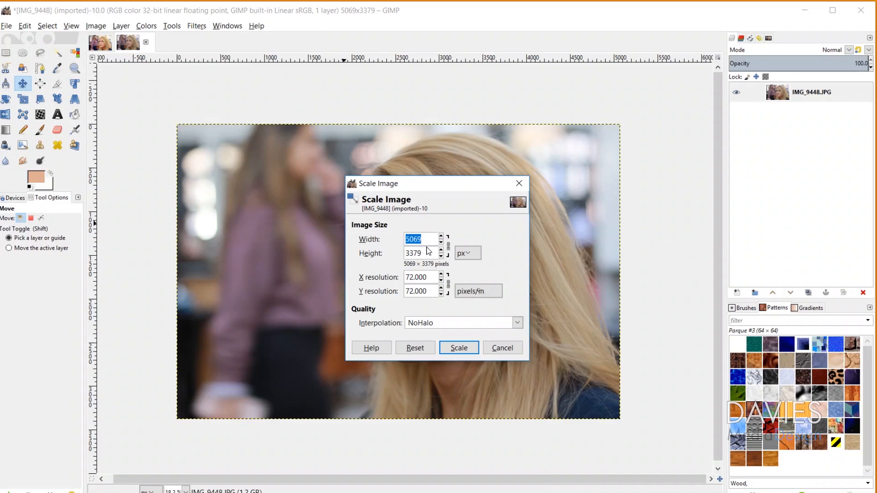
{"action": "type", "text": "1920"}
{"action": "key", "text": "Tab"}
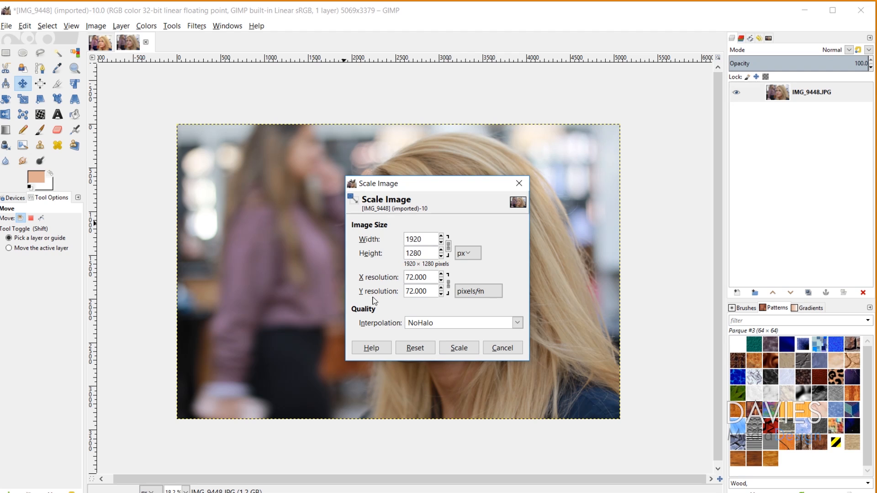
{"action": "double_click", "coordinate": [412, 276]}
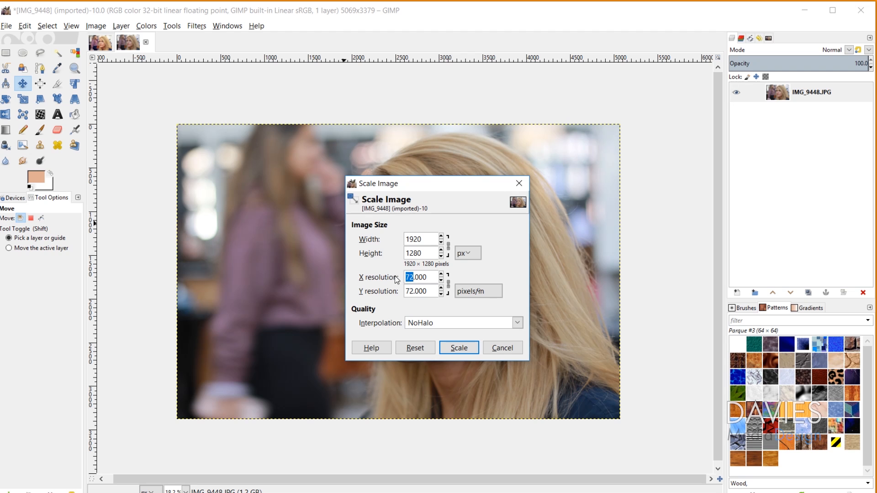
{"action": "type", "text": "300"}
{"action": "key", "text": "Tab"}
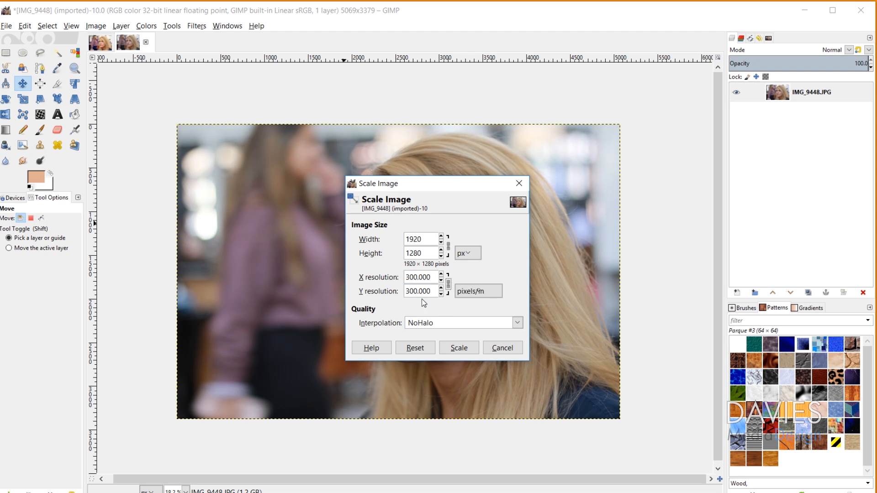
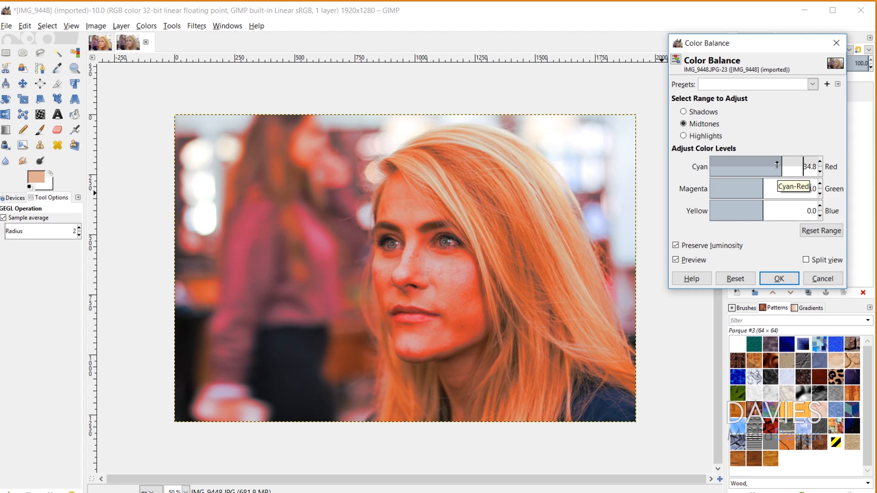
Set the midtones Cyan-Red level to -2.5 in Color Balance, comparing the photo with and without the adjustment
{"action": "left_click_drag", "start_coordinate": [780, 166], "coordinate": [760, 165]}
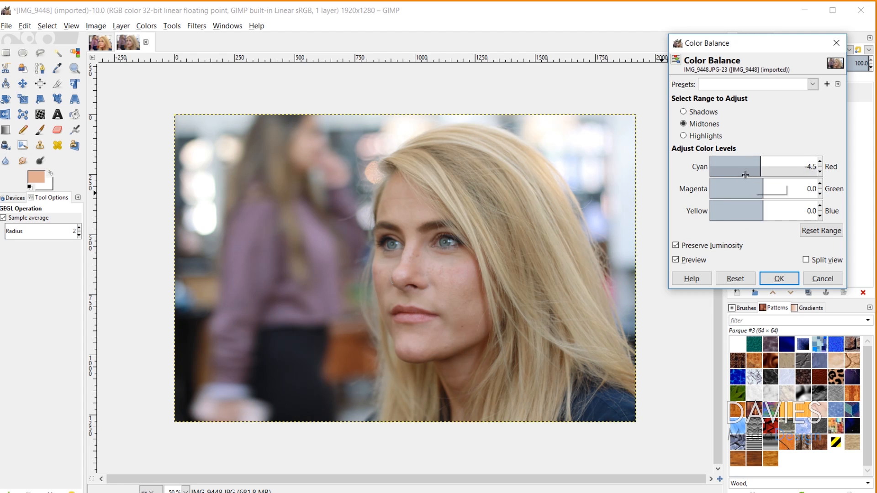
{"action": "left_click", "coordinate": [676, 260]}
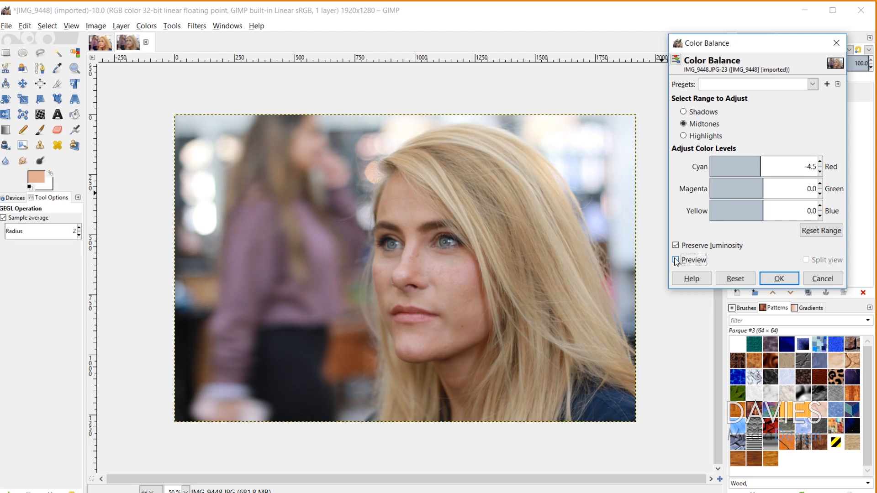
{"action": "left_click", "coordinate": [676, 260]}
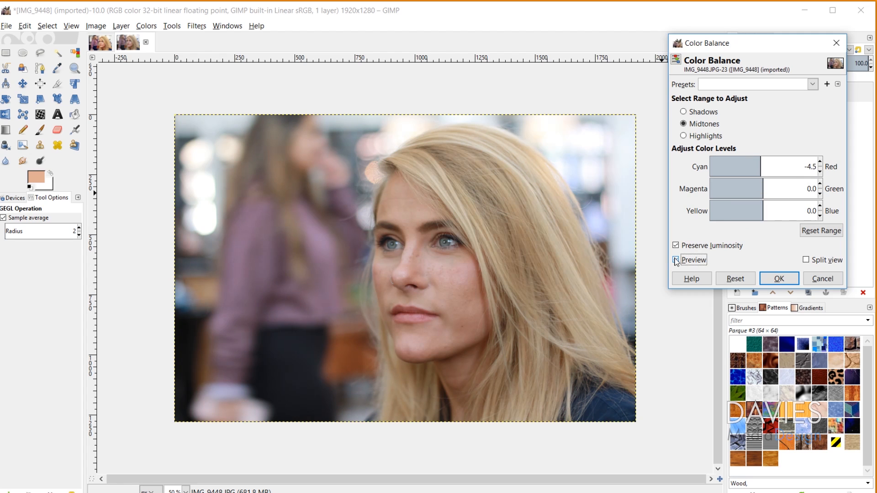
{"action": "left_click", "coordinate": [820, 162]}
{"action": "left_click", "coordinate": [820, 162]}
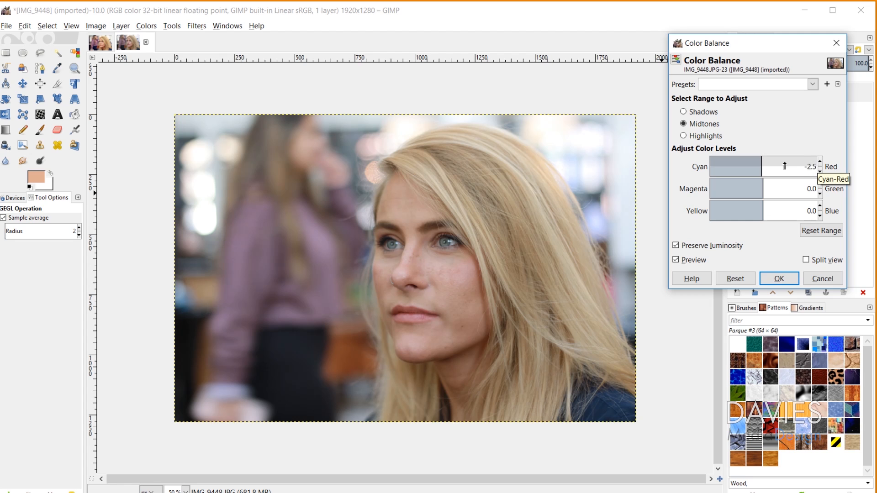
Set the midtones Magenta-Green level to -1.7 and Yellow-Blue to 1.9, and compare the photo before and after
{"action": "left_click", "coordinate": [764, 186]}
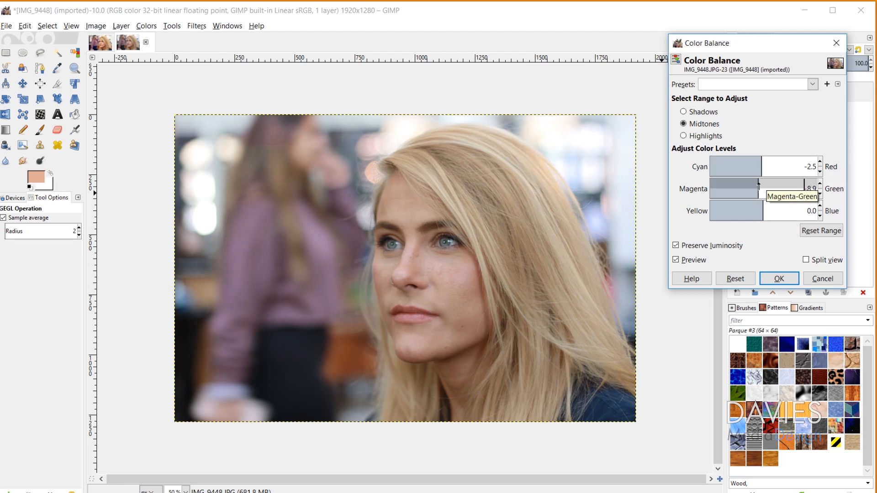
{"action": "mouse_move", "coordinate": [763, 186]}
{"action": "left_mouse_down"}
{"action": "mouse_move", "coordinate": [771, 184]}
{"action": "mouse_move", "coordinate": [761, 185]}
{"action": "left_mouse_up"}
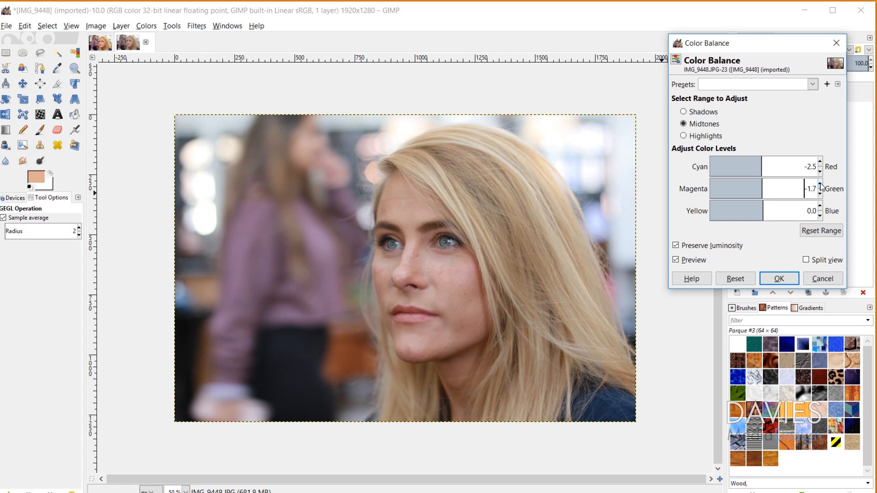
{"action": "left_click", "coordinate": [764, 207]}
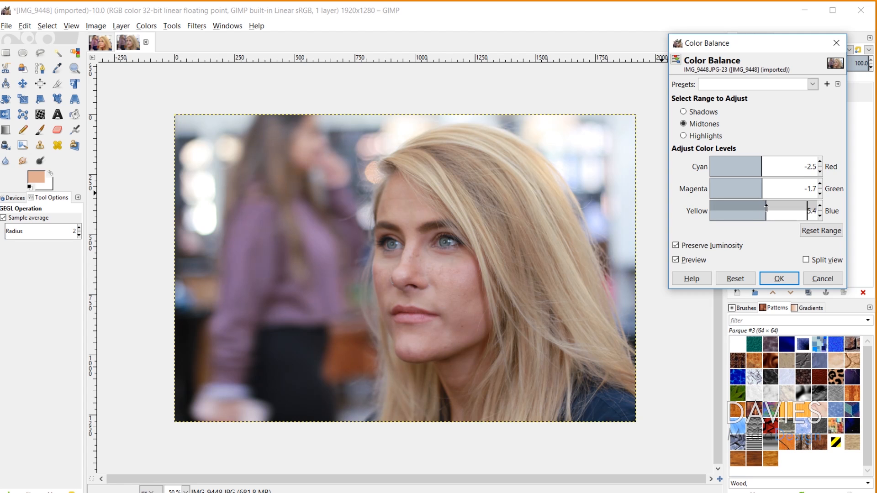
{"action": "left_click_drag", "start_coordinate": [765, 206], "coordinate": [763, 207]}
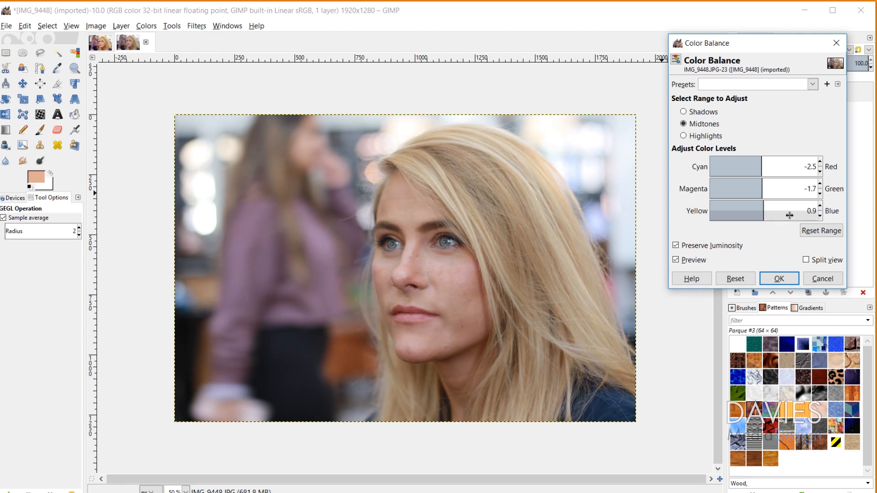
{"action": "left_click", "coordinate": [820, 205]}
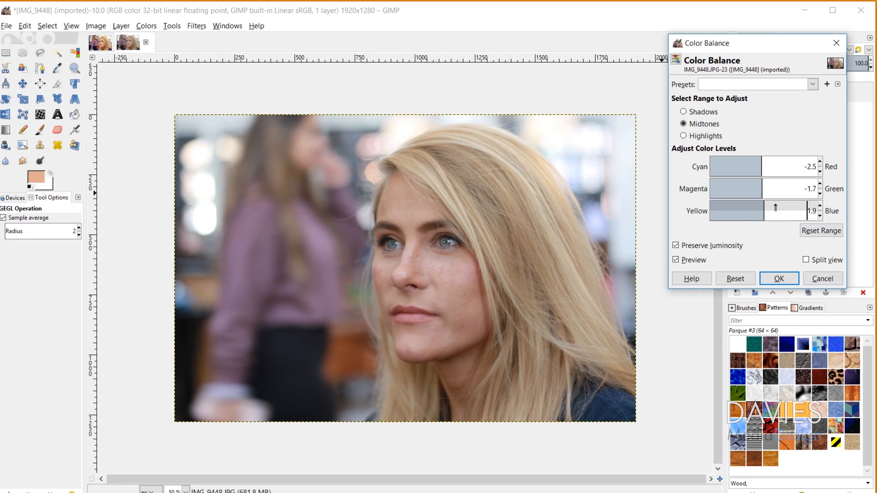
{"action": "left_click", "coordinate": [675, 261]}
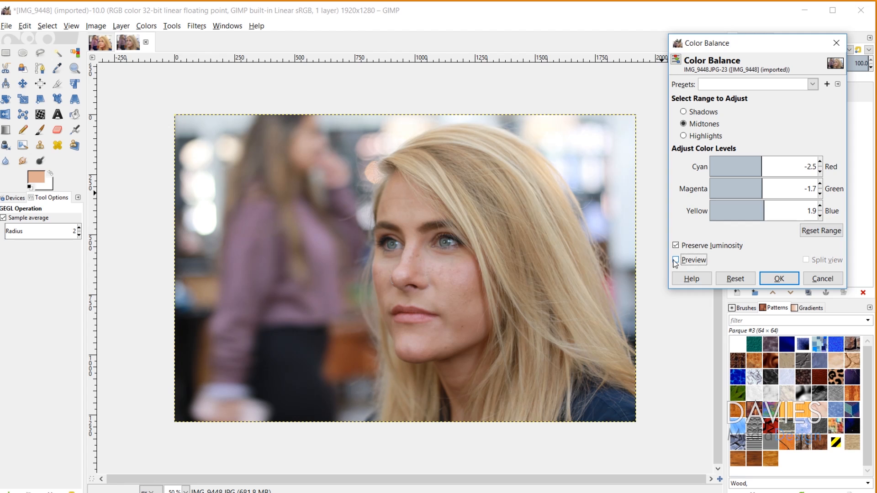
{"action": "left_click", "coordinate": [676, 260]}
Set the Cyan-Red level of the shadows to 2.5
{"action": "left_click", "coordinate": [692, 113]}
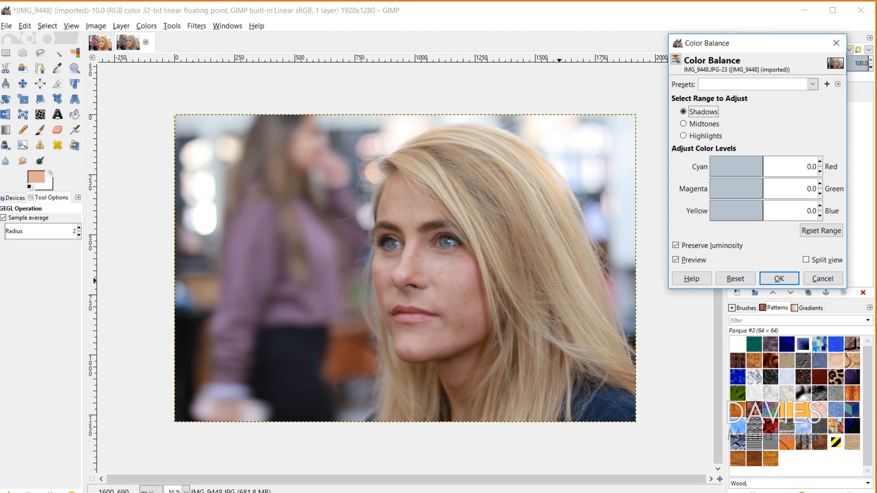
{"action": "left_click", "coordinate": [765, 161]}
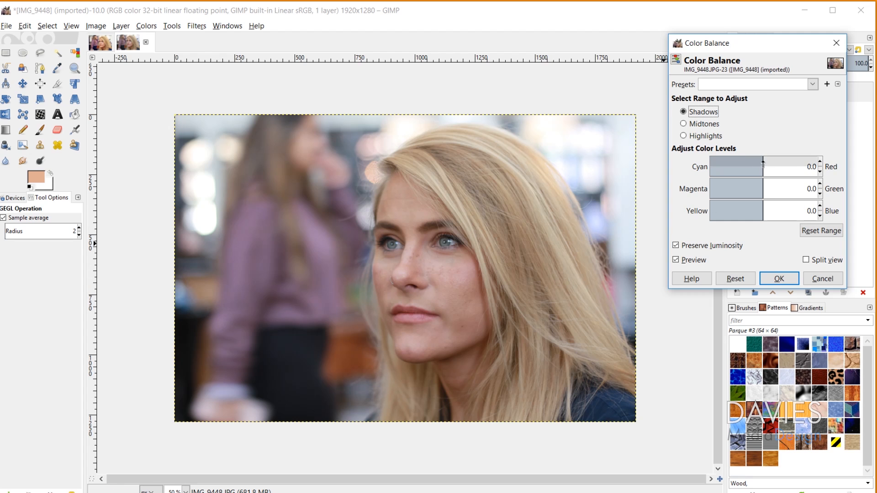
{"action": "left_click_drag", "start_coordinate": [765, 161], "coordinate": [750, 164]}
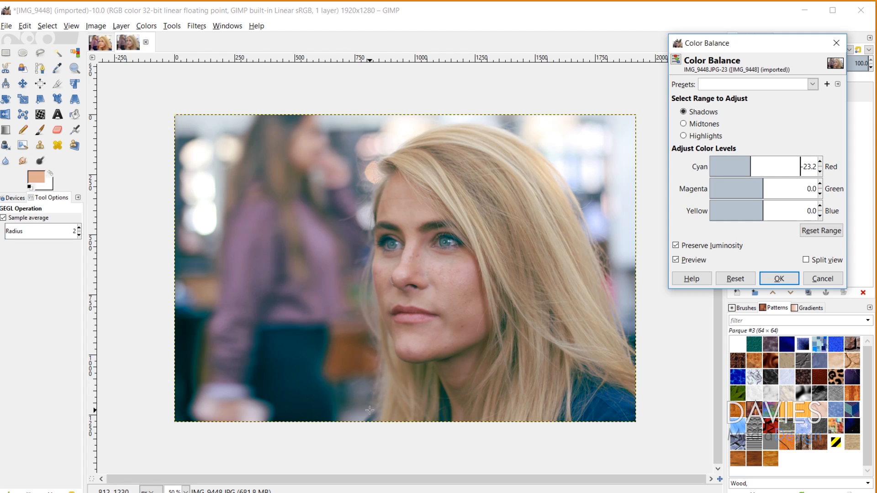
{"action": "left_click_drag", "start_coordinate": [752, 161], "coordinate": [765, 161]}
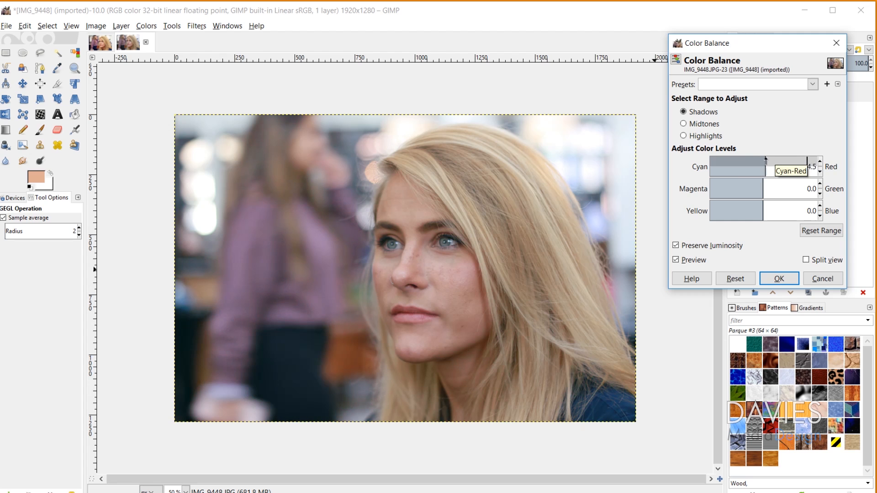
{"action": "left_click", "coordinate": [820, 172]}
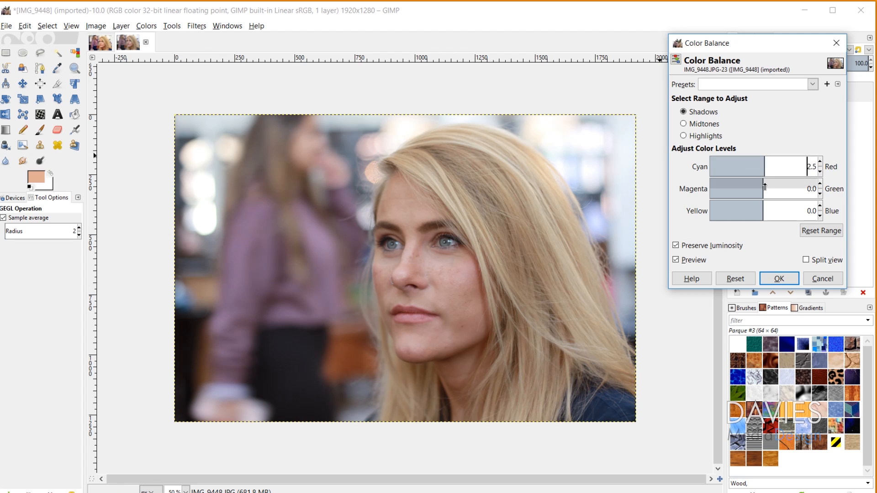
Set the shadows Magenta-Green level to -1.8 and Yellow-Blue to 3.5, and compare the photo before and after
{"action": "left_click_drag", "start_coordinate": [762, 185], "coordinate": [758, 184]}
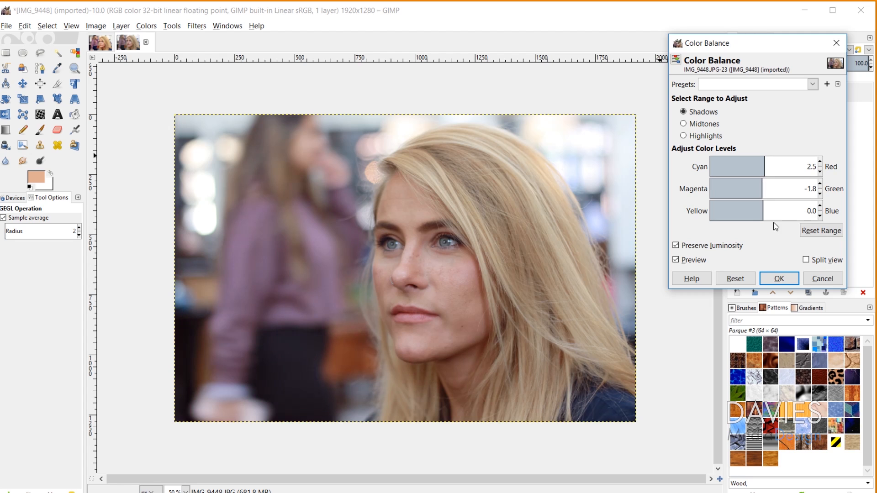
{"action": "left_click", "coordinate": [766, 206]}
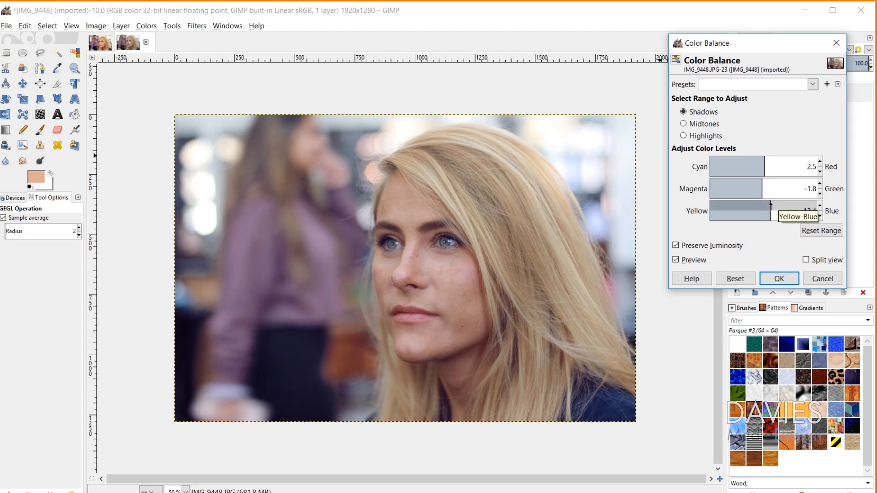
{"action": "left_click_drag", "start_coordinate": [763, 206], "coordinate": [765, 206]}
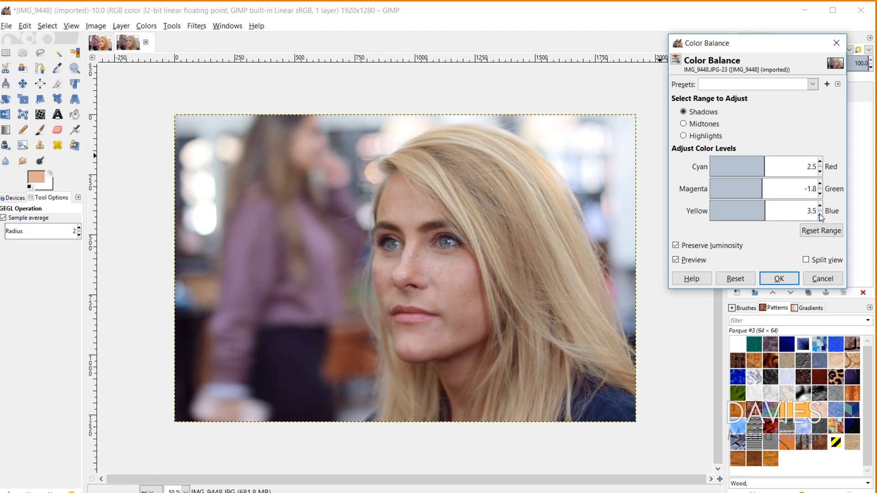
{"action": "left_click", "coordinate": [679, 260]}
{"action": "left_click", "coordinate": [675, 260]}
Set the highlights' Cyan-Red level to -1.8 and Magenta-Green level to -2.7 in Color Balance
{"action": "left_click", "coordinate": [689, 137]}
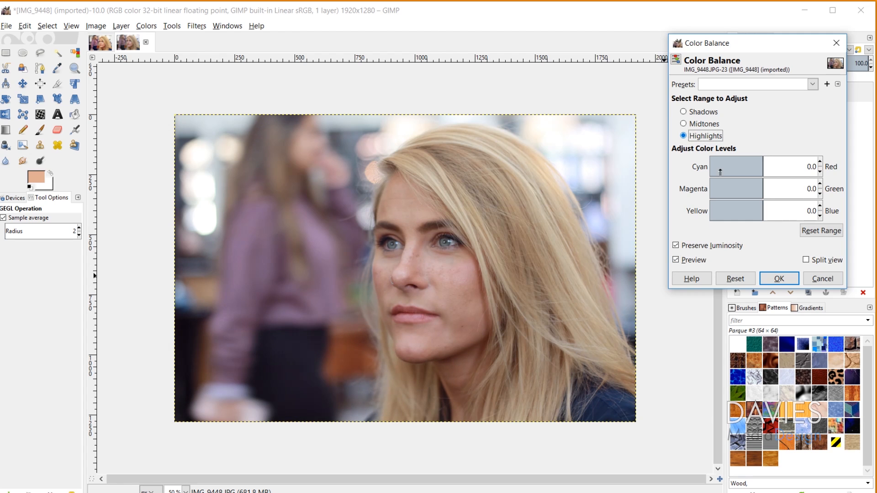
{"action": "left_click", "coordinate": [768, 162]}
{"action": "left_click_drag", "start_coordinate": [768, 162], "coordinate": [761, 206]}
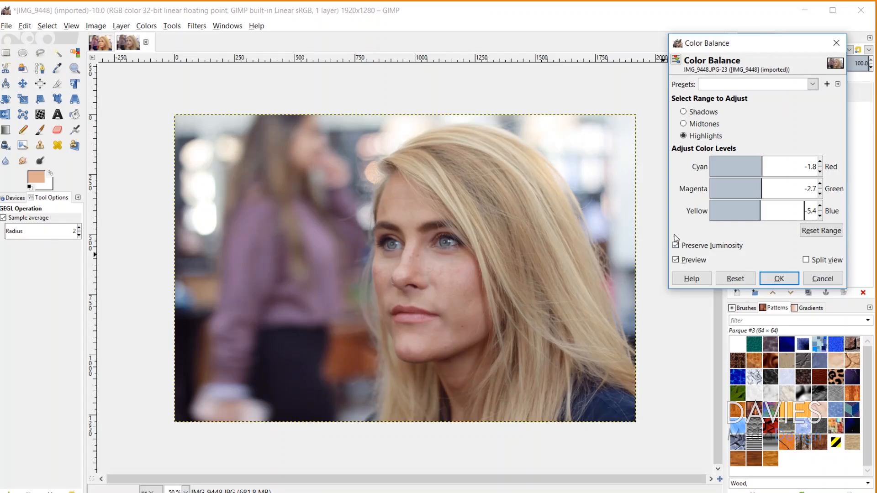
Set the highlights' Yellow-Blue level to -4.6, compare the photo before and after, and apply the color balance
{"action": "mouse_move", "coordinate": [773, 211]}
{"action": "left_mouse_down"}
{"action": "mouse_move", "coordinate": [755, 211]}
{"action": "mouse_move", "coordinate": [760, 205]}
{"action": "left_mouse_up"}
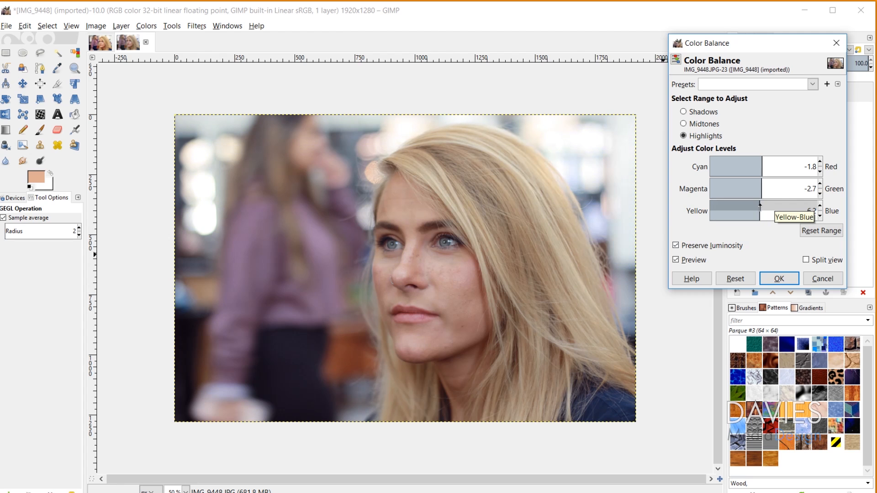
{"action": "left_click", "coordinate": [820, 217]}
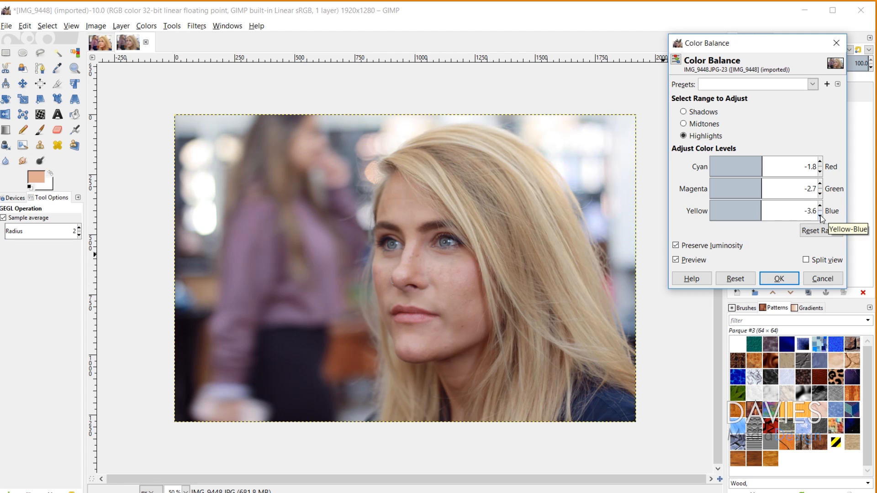
{"action": "left_click", "coordinate": [820, 216]}
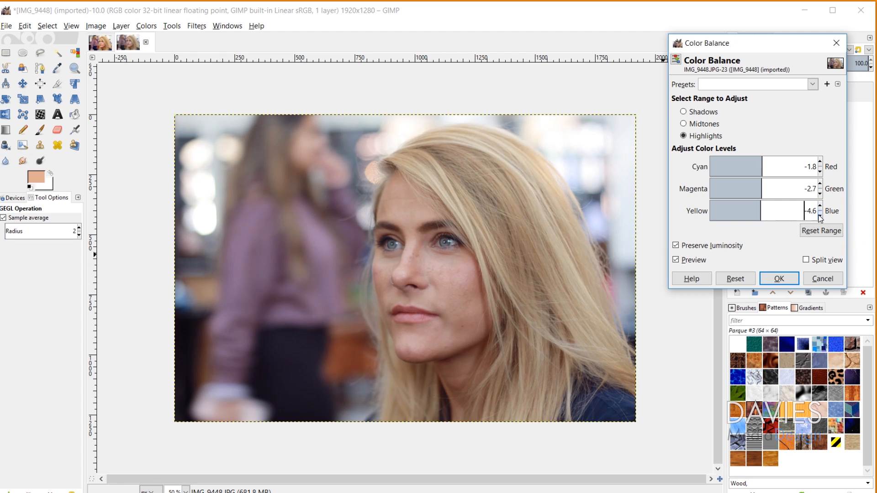
{"action": "left_click", "coordinate": [675, 259]}
{"action": "left_click", "coordinate": [676, 259]}
{"action": "left_click", "coordinate": [779, 279]}
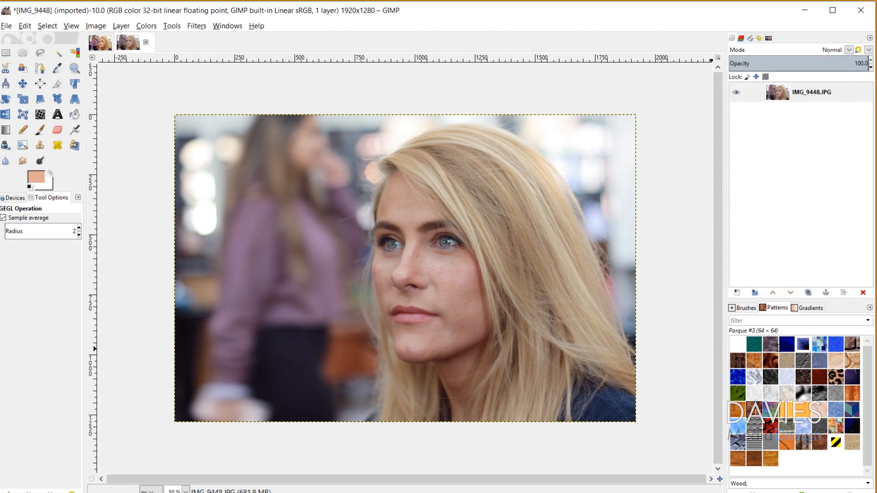
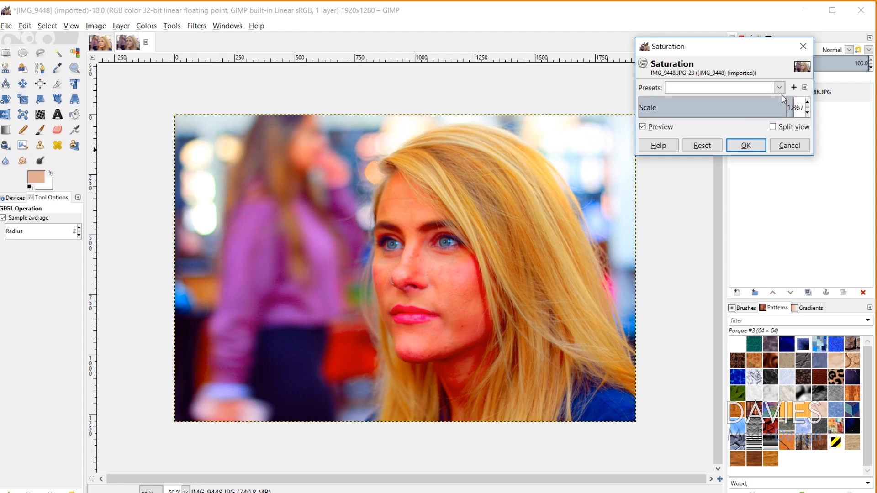
Set the Saturation scale to 1.468, compare the photo with and without the effect, and apply it
{"action": "left_click", "coordinate": [729, 109]}
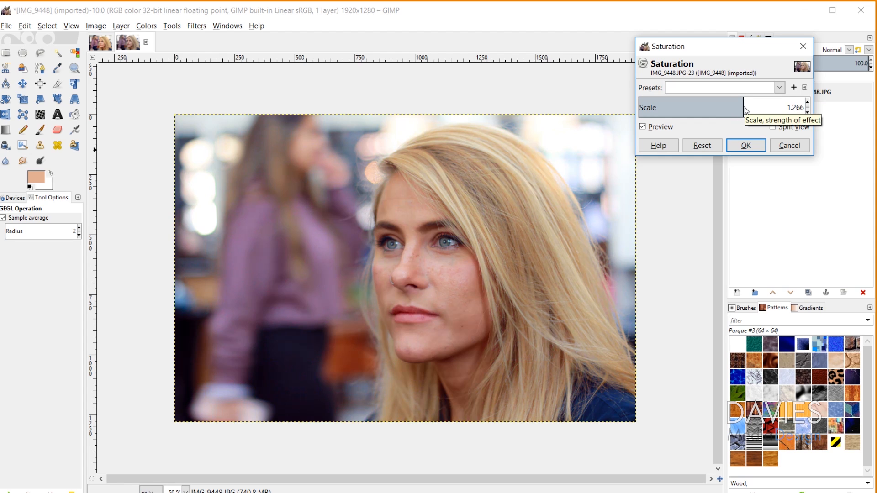
{"action": "left_click_drag", "start_coordinate": [744, 107], "coordinate": [761, 104]}
{"action": "left_click_drag", "start_coordinate": [767, 97], "coordinate": [761, 105]}
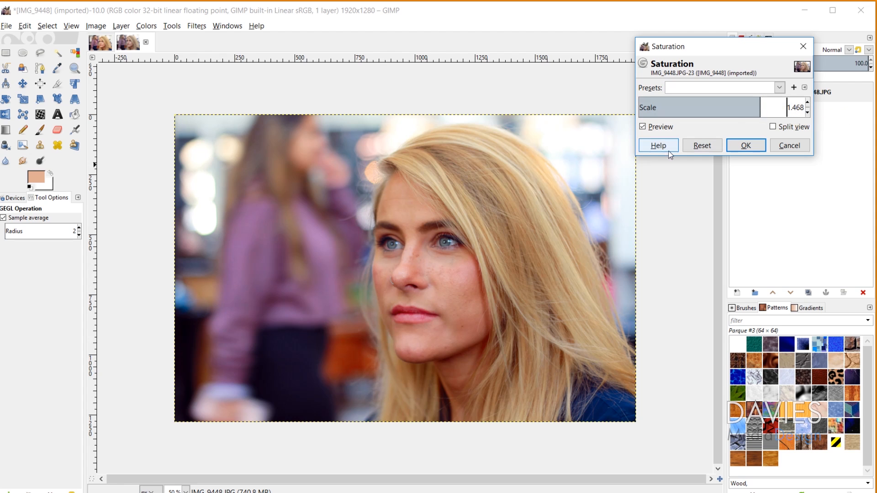
{"action": "left_click", "coordinate": [642, 126]}
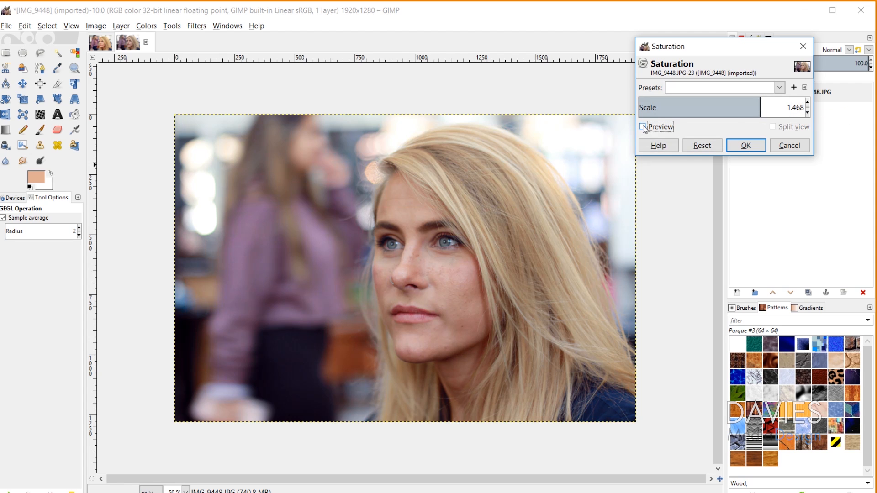
{"action": "left_click", "coordinate": [642, 127]}
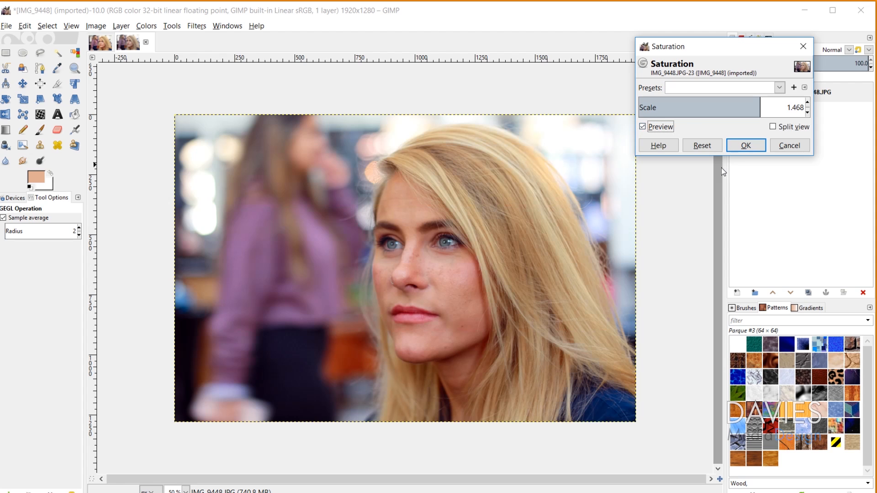
{"action": "left_click", "coordinate": [746, 145]}
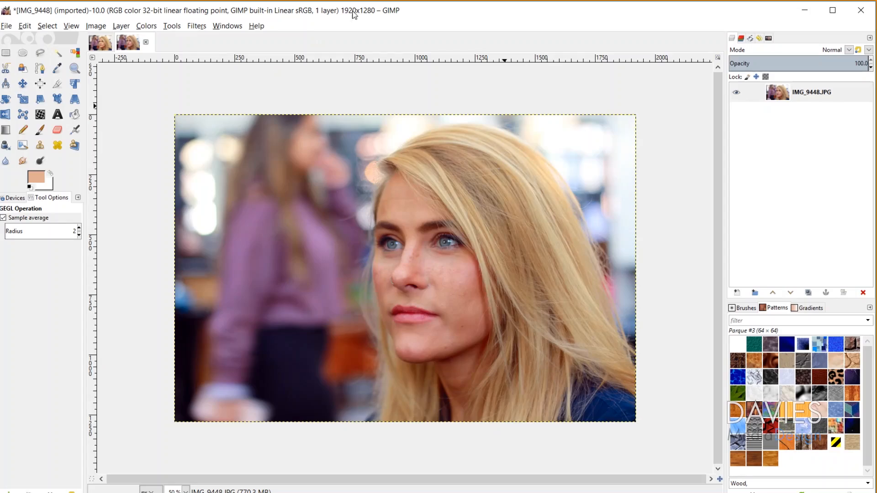
Warm the photo with Color Temperature by setting the intended temperature to 7084.4, compare before and after, and apply it
{"action": "left_click", "coordinate": [147, 26]}
{"action": "left_click", "coordinate": [155, 37]}
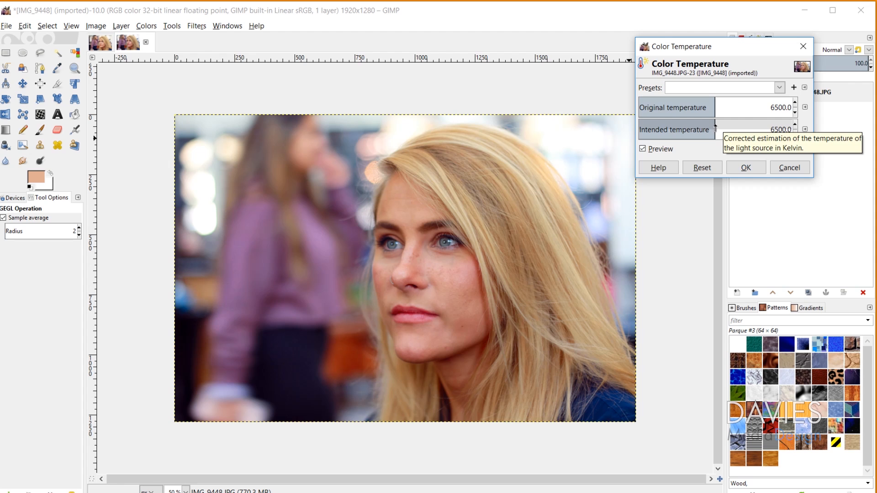
{"action": "left_click_drag", "start_coordinate": [715, 128], "coordinate": [727, 128]}
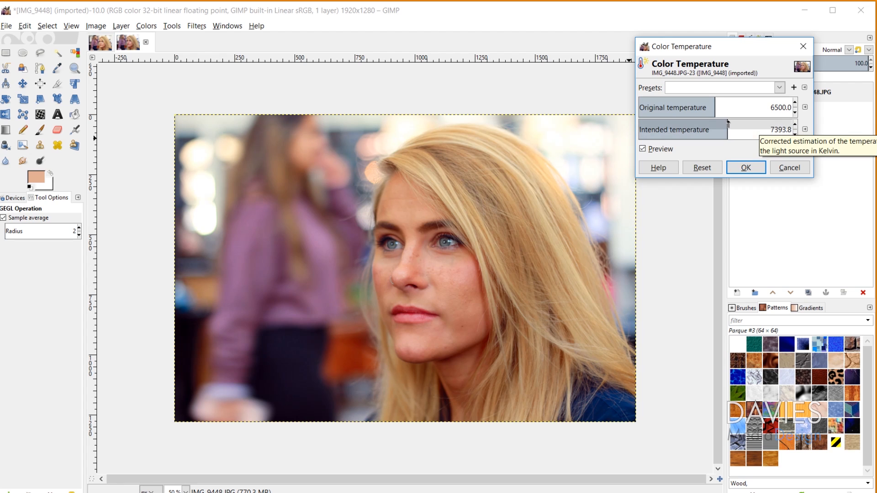
{"action": "left_click_drag", "start_coordinate": [728, 123], "coordinate": [701, 123]}
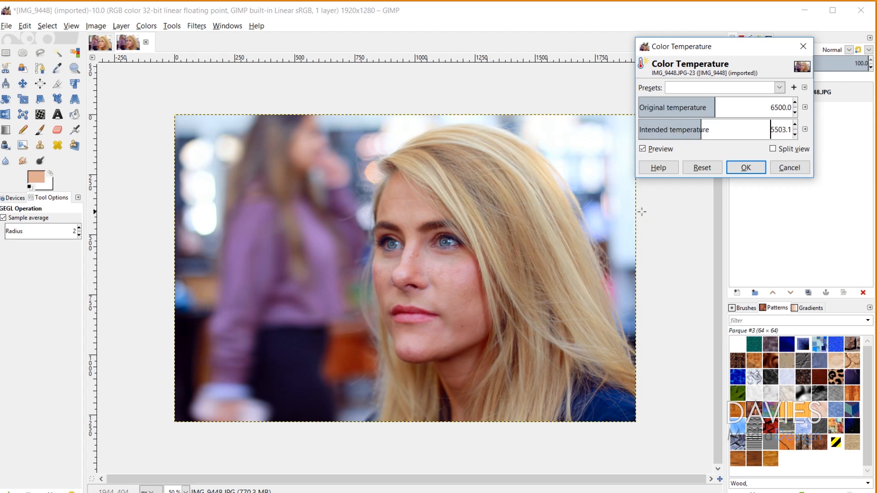
{"action": "left_click_drag", "start_coordinate": [706, 124], "coordinate": [719, 127]}
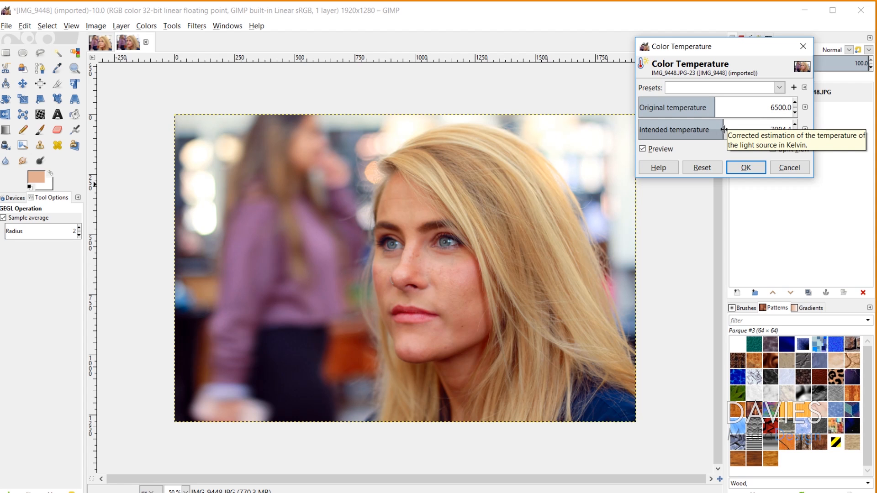
{"action": "left_click", "coordinate": [643, 149]}
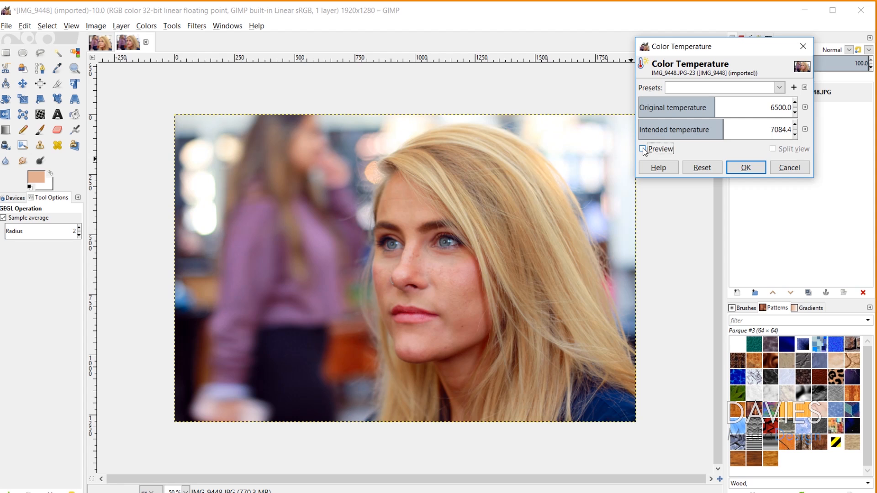
{"action": "left_click", "coordinate": [643, 149]}
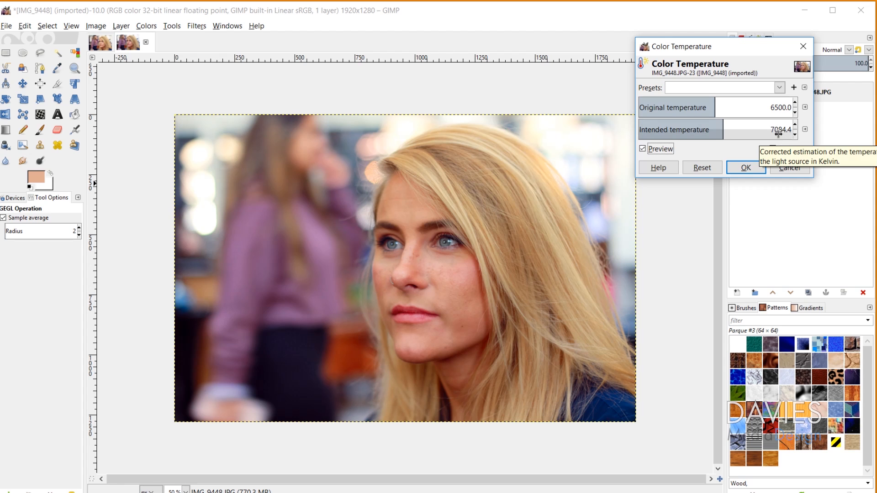
{"action": "left_click", "coordinate": [746, 168]}
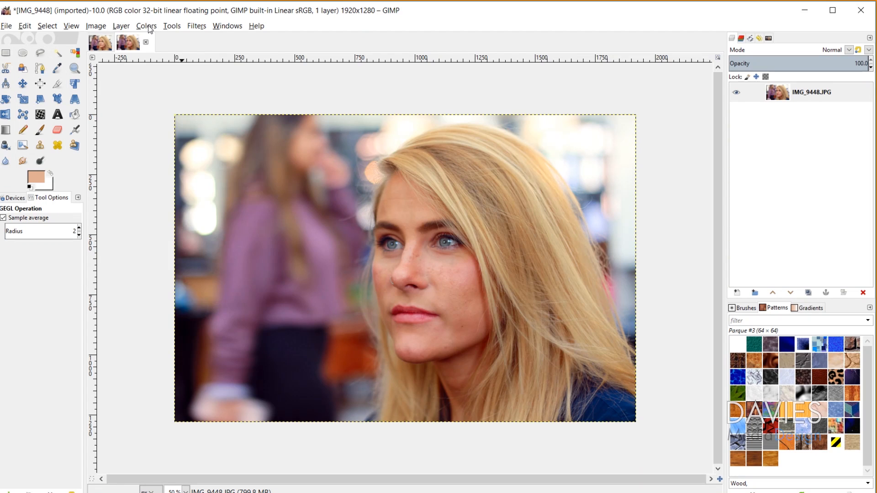
Shape the Value channel into a gentle S-curve in Curves, anchoring the midpoint, lowering the shadows and raising the highlights
{"action": "left_click", "coordinate": [146, 26]}
{"action": "left_click", "coordinate": [160, 142]}
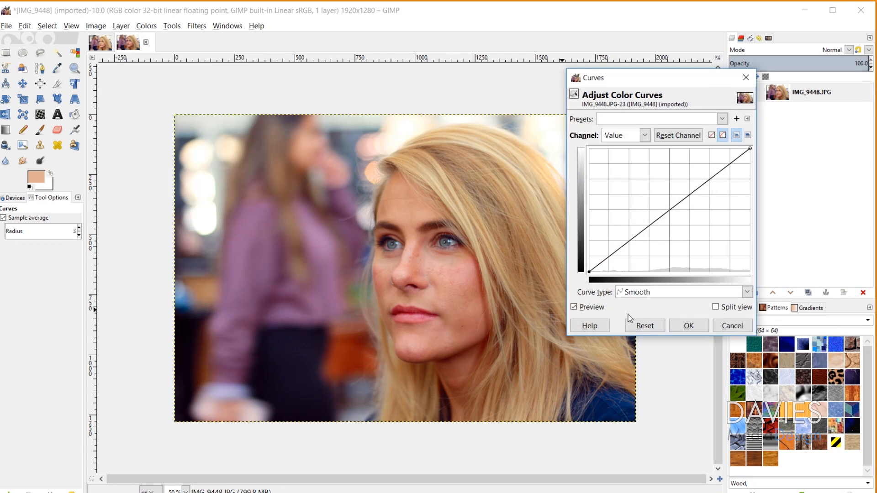
{"action": "left_click", "coordinate": [670, 209]}
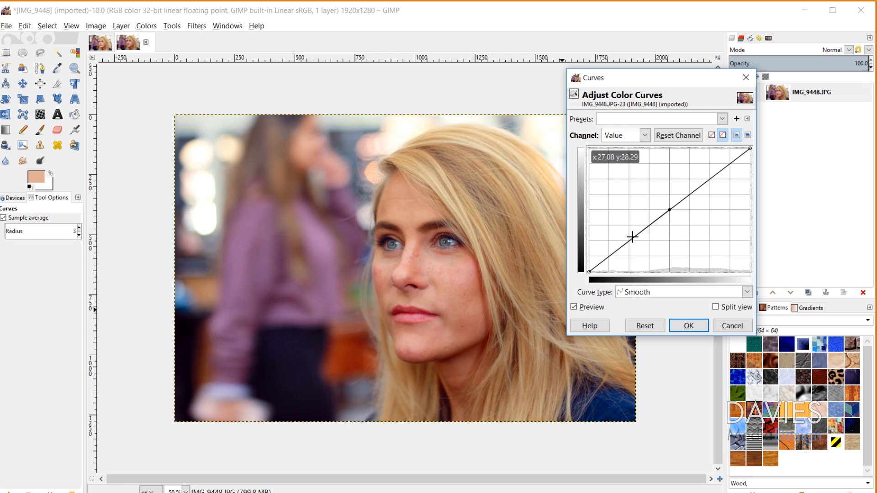
{"action": "left_click_drag", "start_coordinate": [632, 237], "coordinate": [635, 244]}
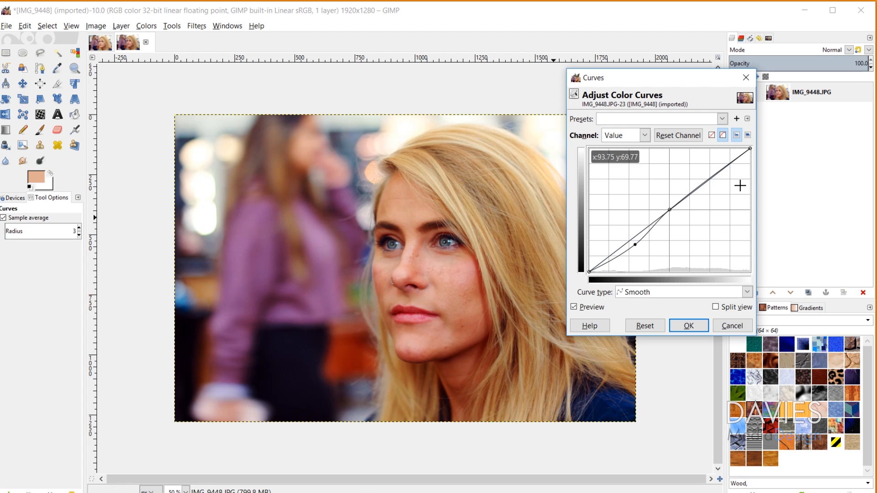
{"action": "left_click", "coordinate": [713, 176]}
{"action": "left_click_drag", "start_coordinate": [713, 176], "coordinate": [709, 168]}
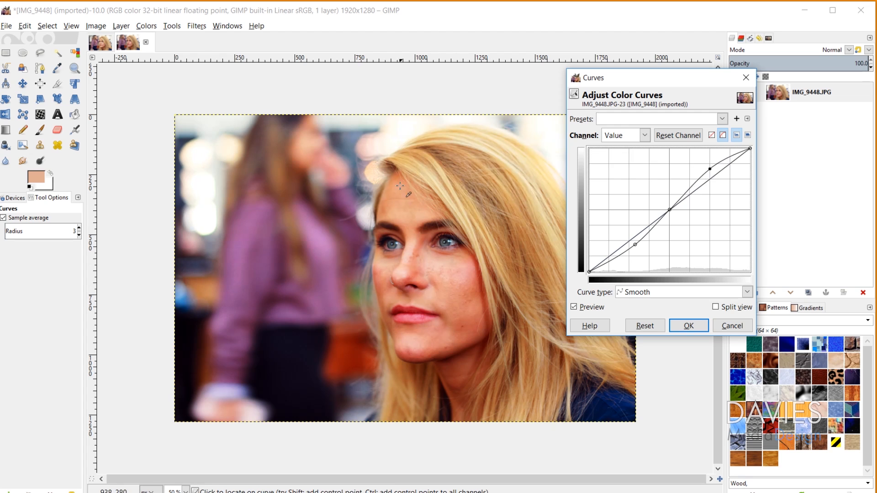
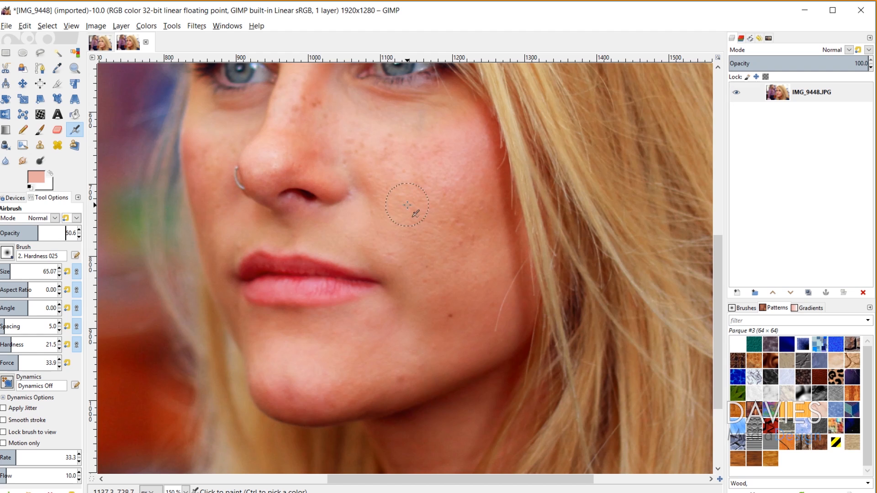
Sample nearby skin tones and airbrush over the blemishes on the woman's cheek beside the nose
{"action": "left_click", "coordinate": [421, 190], "text": "ctrl"}
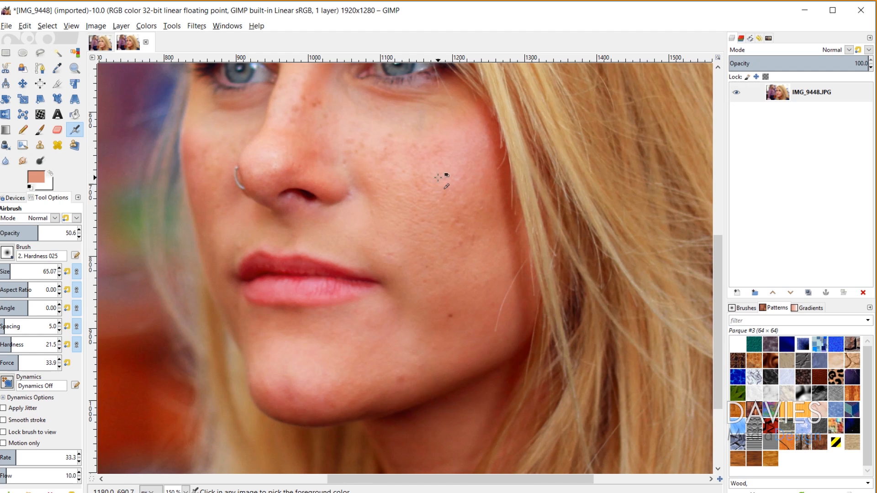
{"action": "left_click", "coordinate": [432, 177], "text": "ctrl"}
{"action": "left_click", "coordinate": [437, 188], "text": "ctrl"}
{"action": "left_click", "coordinate": [399, 187], "text": "ctrl"}
{"action": "left_click", "coordinate": [422, 188], "text": "ctrl"}
{"action": "left_click", "coordinate": [436, 162], "text": "ctrl"}
{"action": "left_click", "coordinate": [416, 165], "text": "ctrl"}
{"action": "left_click", "coordinate": [411, 172], "text": "ctrl"}
{"action": "left_click", "coordinate": [399, 186], "text": "ctrl"}
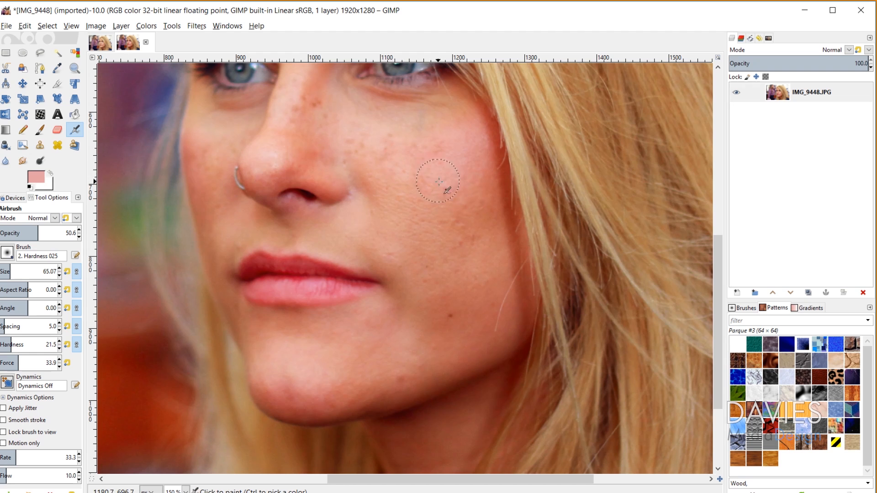
{"action": "mouse_move", "coordinate": [445, 157]}
{"action": "left_mouse_down"}
{"action": "mouse_move", "coordinate": [470, 219]}
{"action": "mouse_move", "coordinate": [464, 268]}
{"action": "left_mouse_up"}
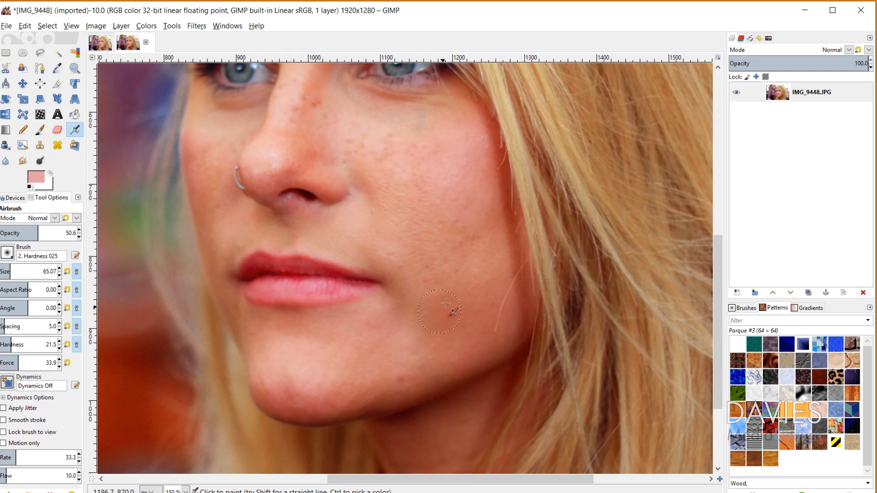
Sample matching skin tones and airbrush the uneven skin on the lower cheek and around the chin
{"action": "scroll", "coordinate": [515, 279], "scroll_direction": "up", "scroll_amount": 3}
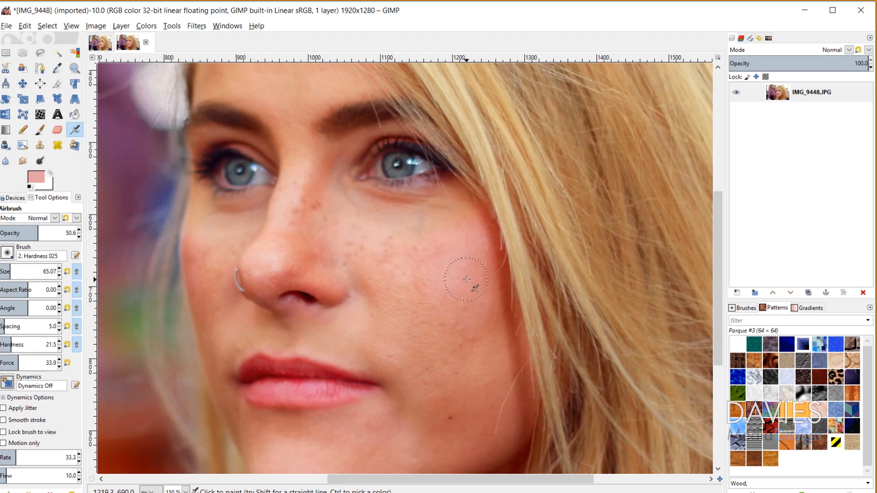
{"action": "scroll", "coordinate": [452, 297], "scroll_direction": "down", "scroll_amount": 3}
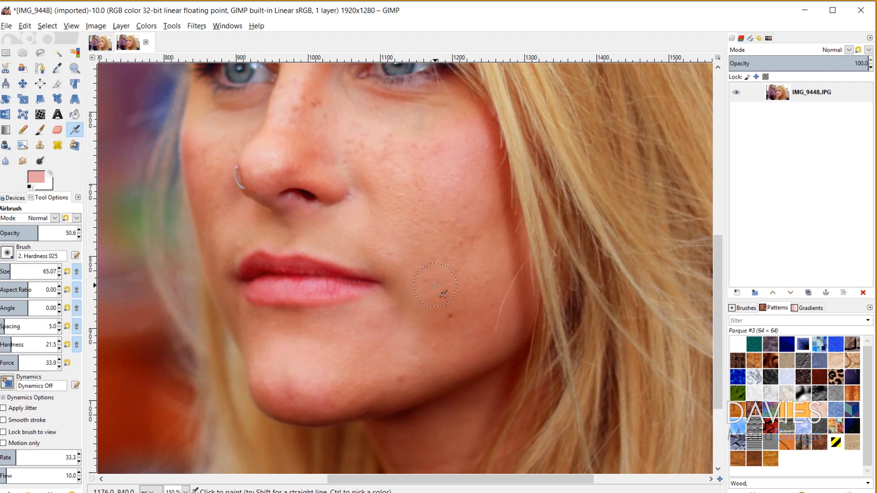
{"action": "left_click", "coordinate": [425, 243], "text": "ctrl"}
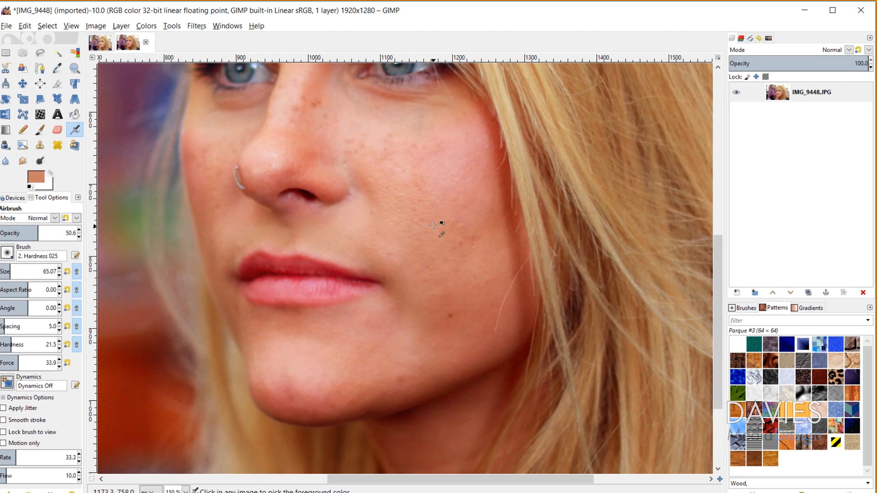
{"action": "left_click", "coordinate": [433, 226], "text": "ctrl"}
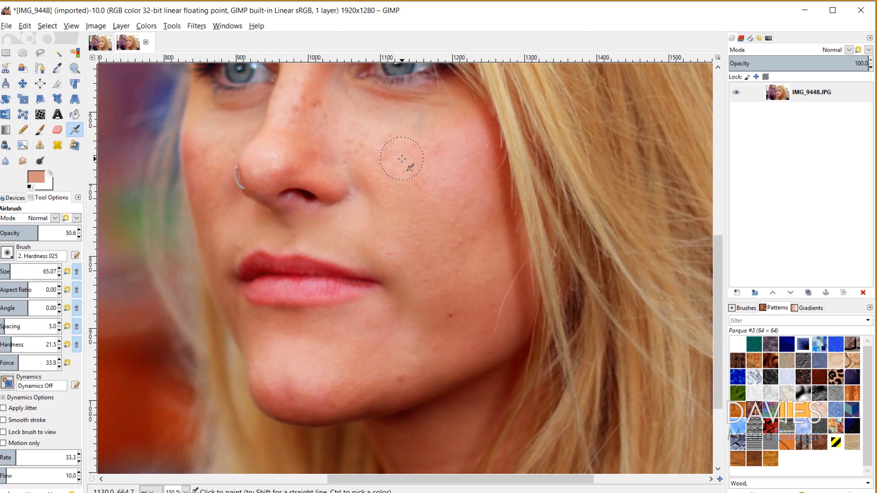
{"action": "left_click", "coordinate": [428, 264], "text": "ctrl"}
{"action": "left_click", "coordinate": [473, 317], "text": "ctrl"}
{"action": "scroll", "coordinate": [377, 364], "scroll_direction": "up", "scroll_amount": 5}
{"action": "scroll", "coordinate": [378, 344], "scroll_direction": "down", "scroll_amount": 5}
{"action": "scroll", "coordinate": [361, 292], "scroll_direction": "down", "scroll_amount": 5}
{"action": "left_click", "coordinate": [303, 273]}
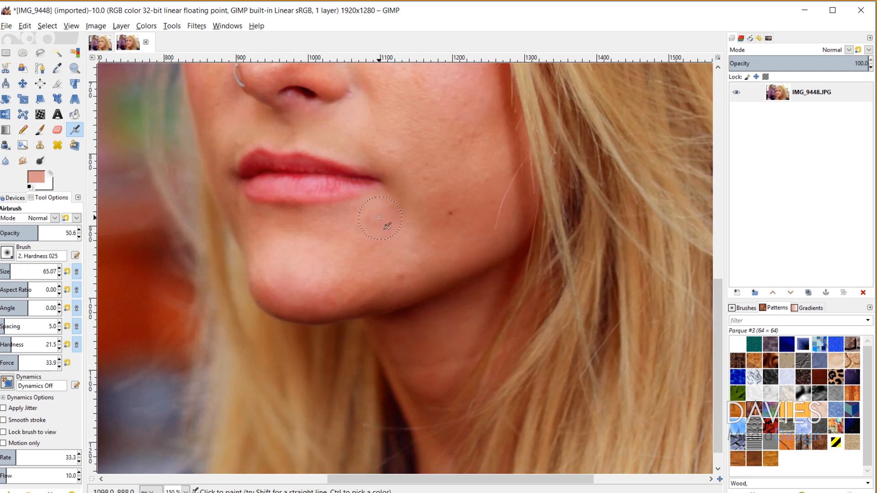
Reduce the Airbrush size to 31.07 for retouching smaller areas of the face
{"action": "key", "text": "bracketleft"}
{"action": "key", "text": "bracketleft"}
{"action": "key", "text": "bracketleft"}
{"action": "key", "text": "bracketleft"}
{"action": "key", "text": "bracketleft"}
{"action": "key", "text": "bracketleft"}
{"action": "key", "text": "bracketleft"}
{"action": "key", "text": "bracketleft"}
{"action": "key", "text": "bracketleft"}
{"action": "key", "text": "bracketleft"}
{"action": "key", "text": "bracketleft"}
{"action": "key", "text": "bracketleft"}
{"action": "key", "text": "bracketleft"}
{"action": "key", "text": "bracketleft"}
{"action": "key", "text": "bracketleft"}
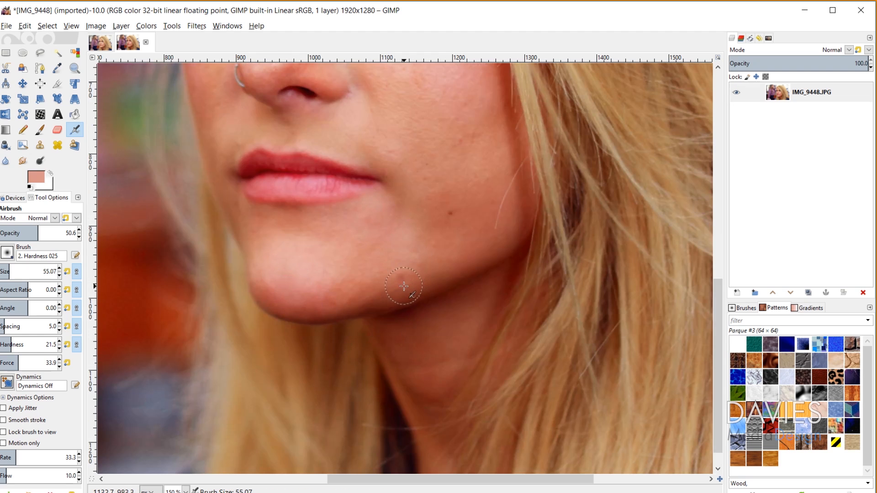
{"action": "key", "text": "bracketleft"}
{"action": "key", "text": "bracketleft"}
{"action": "key", "text": "bracketleft"}
{"action": "key", "text": "bracketleft"}
{"action": "key", "text": "bracketleft"}
{"action": "key", "text": "bracketleft"}
{"action": "key", "text": "bracketleft"}
{"action": "key", "text": "bracketleft"}
{"action": "key", "text": "bracketleft"}
{"action": "key", "text": "bracketleft"}
{"action": "key", "text": "bracketleft"}
{"action": "key", "text": "bracketleft"}
{"action": "key", "text": "bracketleft"}
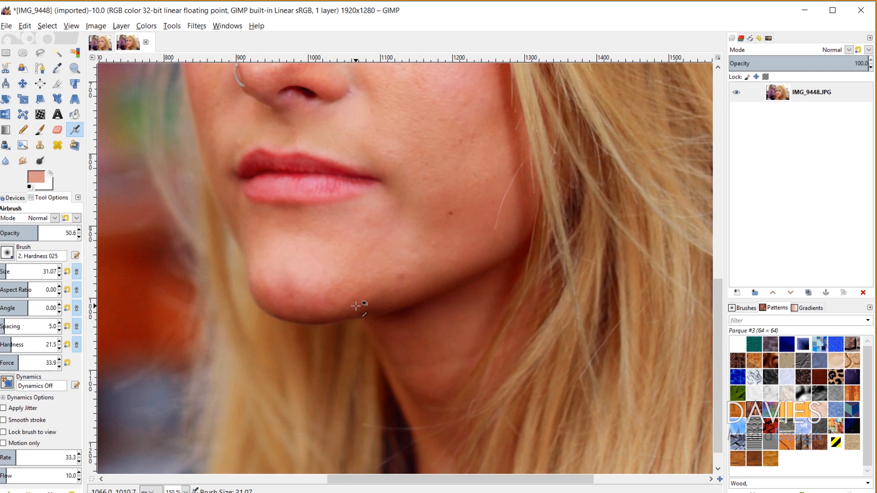
{"action": "scroll", "coordinate": [361, 313], "scroll_direction": "up", "scroll_amount": 3}
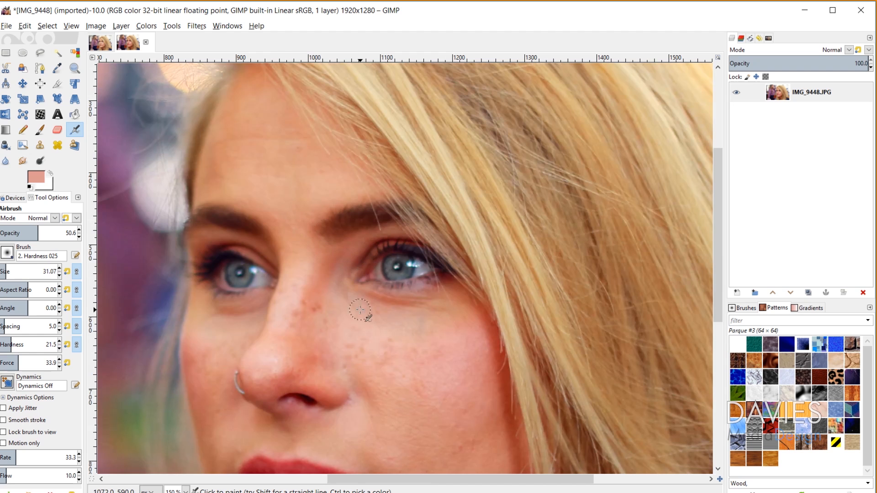
Sample a skin tone near the nose, enlarge the Airbrush to 40.07 and retouch the skin along the bridge of the nose
{"action": "key", "text": "ctrl"}
{"action": "key", "text": "bracketright"}
{"action": "key", "text": "bracketright"}
{"action": "key", "text": "bracketright"}
{"action": "key", "text": "bracketright"}
{"action": "key", "text": "bracketright"}
{"action": "key", "text": "bracketright"}
{"action": "key", "text": "bracketright"}
{"action": "key", "text": "bracketright"}
{"action": "key", "text": "bracketright"}
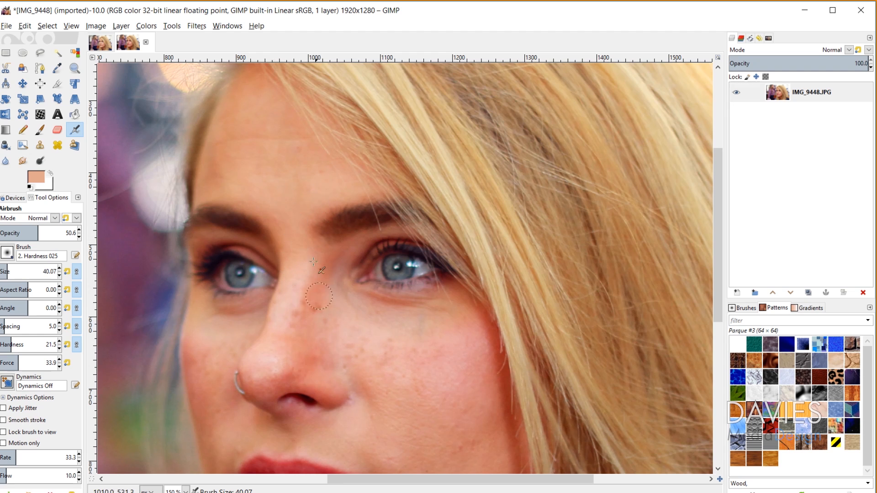
Sample skin tones around the nostrils with the Airbrush at size 21.07 and touch up the skin around the nose
{"action": "scroll", "coordinate": [356, 270], "scroll_direction": "down", "scroll_amount": 3}
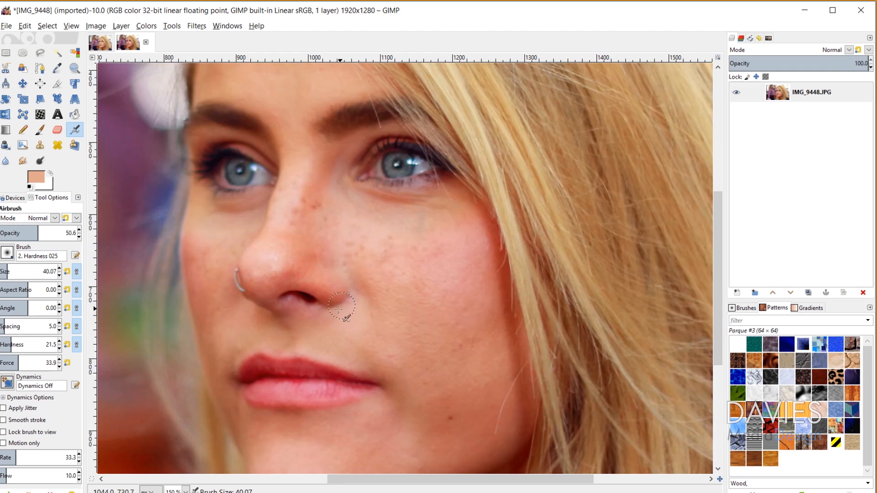
{"action": "scroll", "coordinate": [274, 293], "scroll_direction": "up", "scroll_amount": 2}
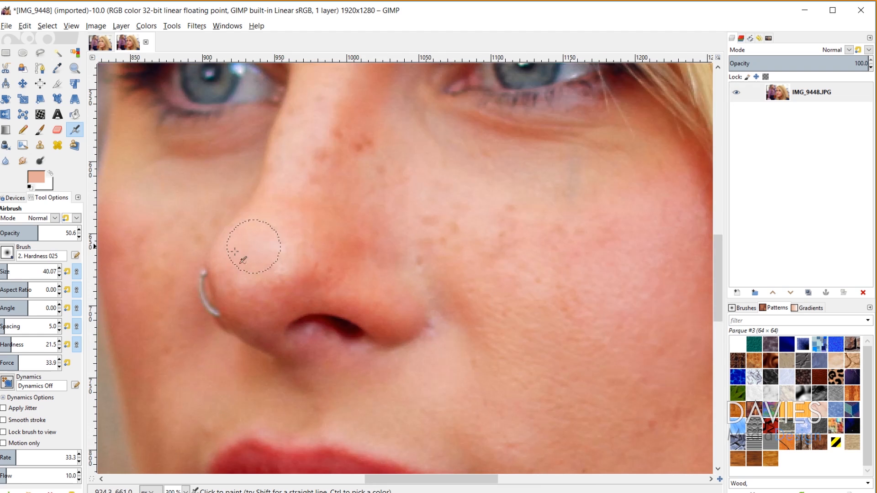
{"action": "left_click", "coordinate": [260, 310], "text": "ctrl"}
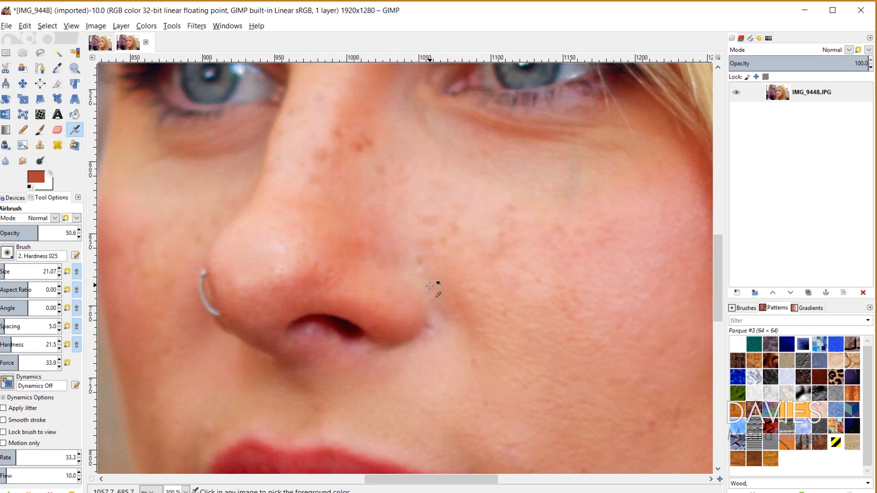
{"action": "left_click", "coordinate": [449, 290], "text": "ctrl"}
Sample a skin tone from the cheek, enlarge the Airbrush to 59.07 and smooth the skin between the nose and cheek
{"action": "scroll", "coordinate": [507, 298], "scroll_direction": "down", "scroll_amount": 3}
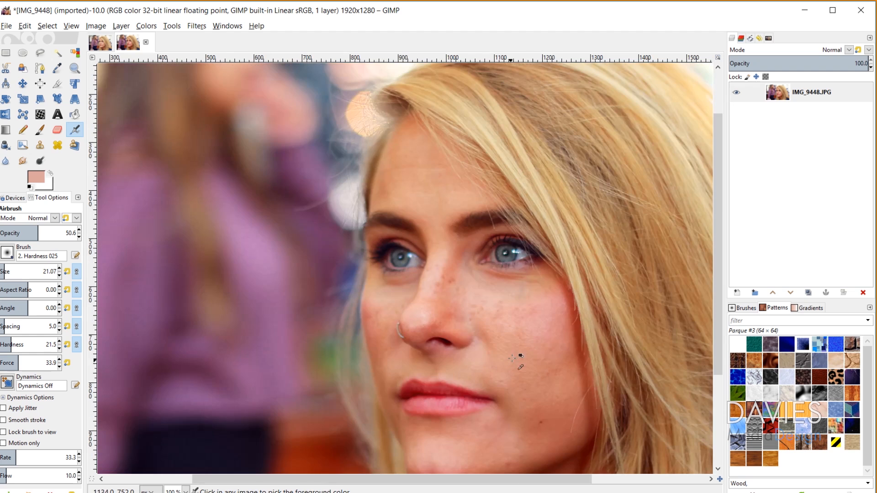
{"action": "left_click", "coordinate": [520, 360], "text": "ctrl"}
{"action": "key", "text": "bracketright"}
{"action": "key", "text": "bracketright"}
{"action": "key", "text": "bracketright"}
{"action": "key", "text": "bracketright"}
{"action": "key", "text": "bracketright"}
{"action": "key", "text": "bracketright"}
{"action": "key", "text": "bracketright"}
{"action": "key", "text": "bracketright"}
{"action": "key", "text": "bracketright"}
{"action": "key", "text": "bracketright"}
{"action": "key", "text": "bracketright"}
{"action": "key", "text": "bracketright"}
{"action": "key", "text": "bracketright"}
{"action": "key", "text": "bracketright"}
{"action": "key", "text": "bracketright"}
{"action": "key", "text": "bracketright"}
{"action": "key", "text": "bracketright"}
{"action": "key", "text": "bracketright"}
{"action": "key", "text": "bracketright"}
{"action": "key", "text": "bracketright"}
{"action": "scroll", "coordinate": [517, 367], "scroll_direction": "up", "scroll_amount": 2}
{"action": "scroll", "coordinate": [517, 367], "scroll_direction": "down", "scroll_amount": 2}
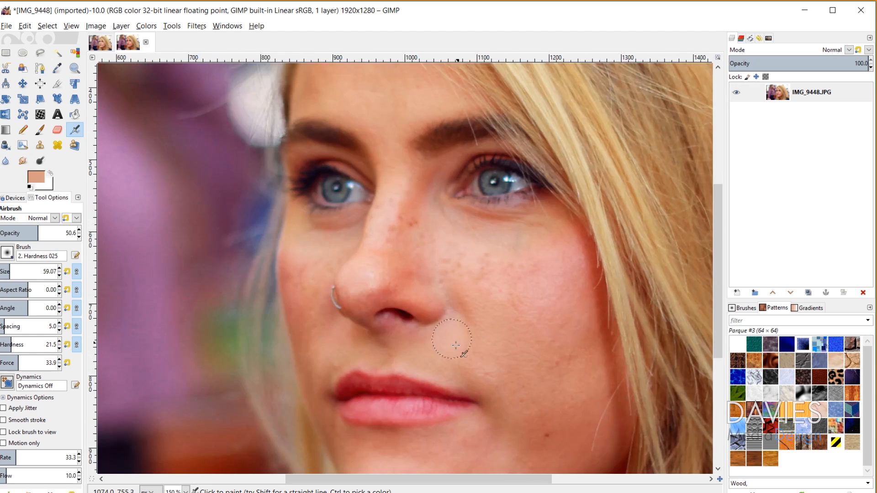
Switch to the Heal tool and reduce its brush size to 26.07 for spot retouching on the lower face
{"action": "scroll", "coordinate": [472, 311], "scroll_direction": "down", "scroll_amount": 3}
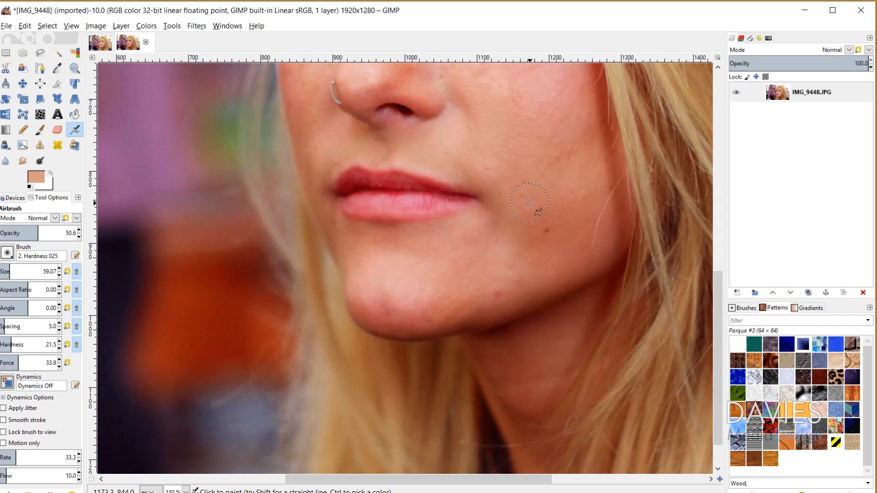
{"action": "scroll", "coordinate": [529, 325], "scroll_direction": "down", "scroll_amount": 3}
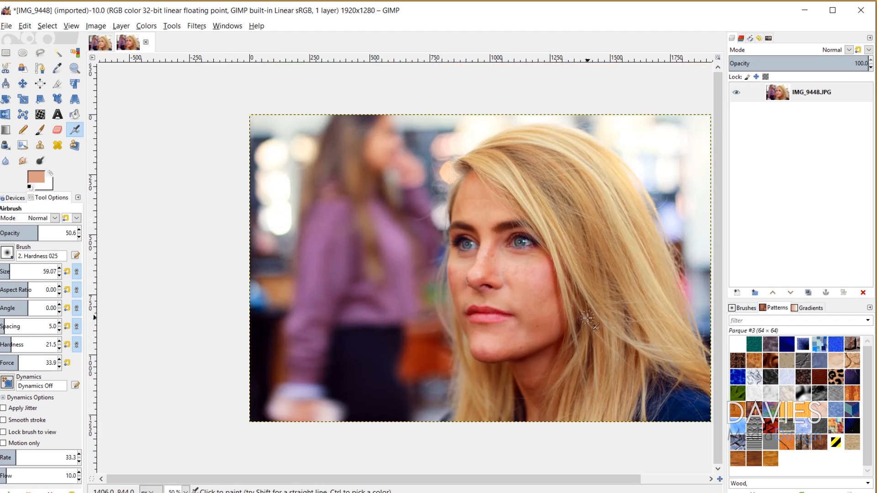
{"action": "scroll", "coordinate": [528, 325], "scroll_direction": "up", "scroll_amount": 4}
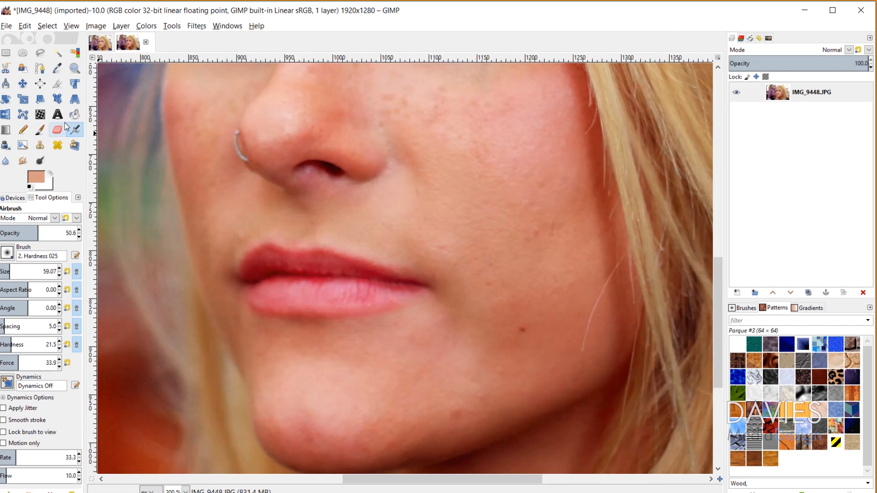
{"action": "left_click", "coordinate": [57, 144]}
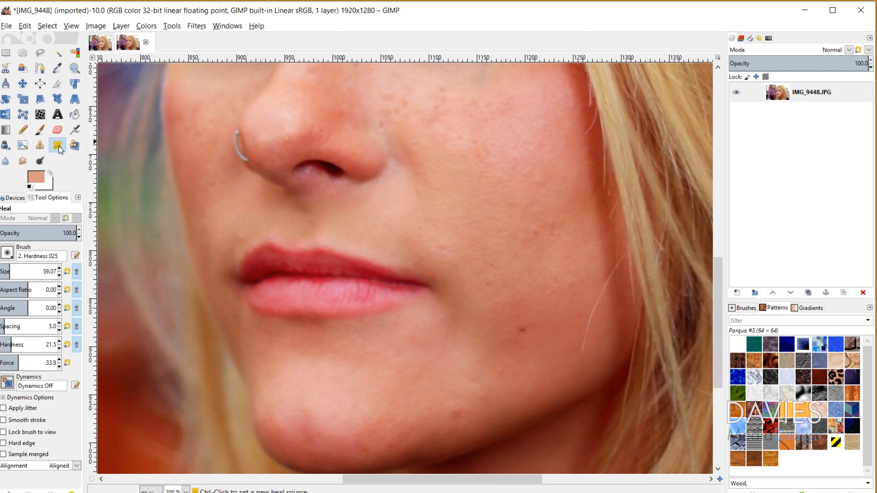
{"action": "key", "text": "bracketleft"}
{"action": "key", "text": "bracketleft"}
{"action": "key", "text": "bracketleft"}
{"action": "key", "text": "bracketleft"}
{"action": "key", "text": "bracketleft"}
{"action": "key", "text": "bracketleft"}
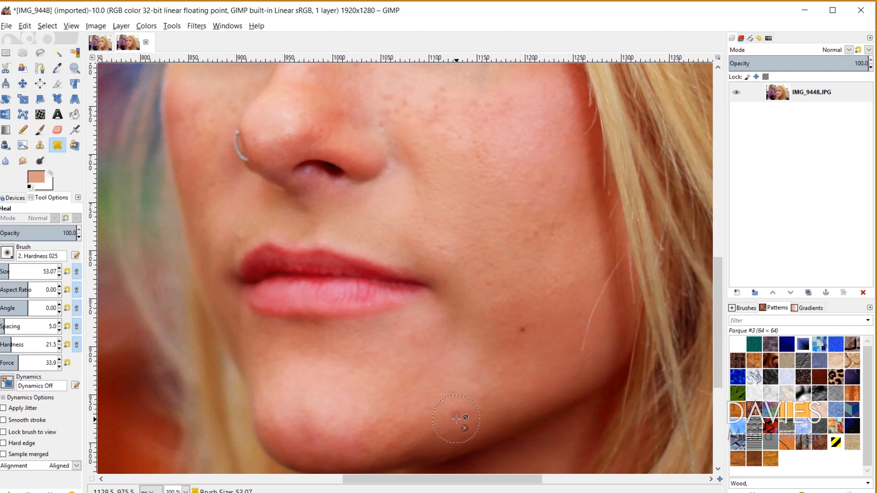
{"action": "key", "text": "bracketleft"}
{"action": "key", "text": "bracketleft"}
{"action": "key", "text": "bracketleft"}
{"action": "key", "text": "bracketleft"}
{"action": "key", "text": "bracketleft"}
{"action": "key", "text": "bracketleft"}
{"action": "key", "text": "bracketleft"}
{"action": "key", "text": "bracketleft"}
{"action": "key", "text": "bracketleft"}
{"action": "key", "text": "bracketleft"}
{"action": "key", "text": "bracketleft"}
{"action": "key", "text": "bracketleft"}
{"action": "key", "text": "bracketleft"}
{"action": "key", "text": "bracketleft"}
{"action": "key", "text": "bracketleft"}
{"action": "key", "text": "bracketleft"}
{"action": "key", "text": "bracketleft"}
{"action": "key", "text": "bracketleft"}
{"action": "key", "text": "bracketleft"}
{"action": "key", "text": "bracketleft"}
{"action": "key", "text": "bracketleft"}
{"action": "key", "text": "bracketleft"}
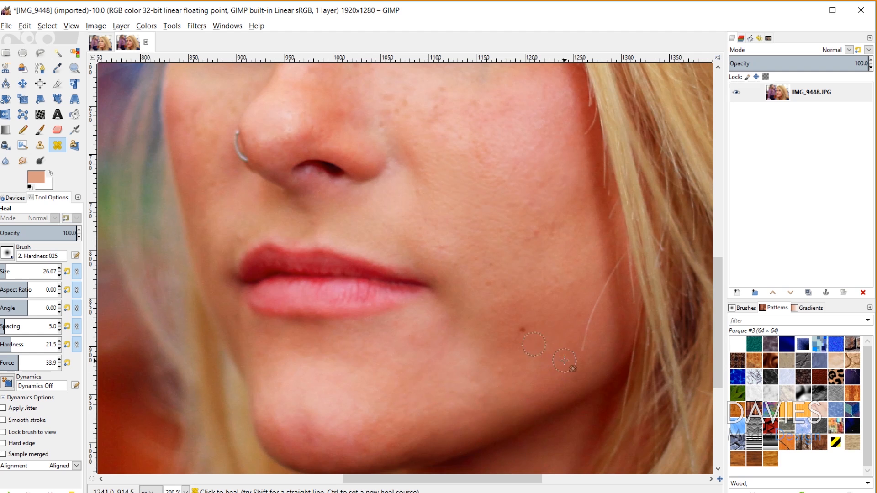
Sample clean skin on the lower cheek as the heal source and heal the nearby blemishes
{"action": "scroll", "coordinate": [594, 349], "scroll_direction": "up", "scroll_amount": 1}
{"action": "scroll", "coordinate": [596, 395], "scroll_direction": "down", "scroll_amount": 1}
{"action": "left_click", "coordinate": [570, 320], "text": "ctrl"}
{"action": "scroll", "coordinate": [459, 303], "scroll_direction": "down", "scroll_amount": 3}
{"action": "scroll", "coordinate": [458, 302], "scroll_direction": "down", "scroll_amount": 1}
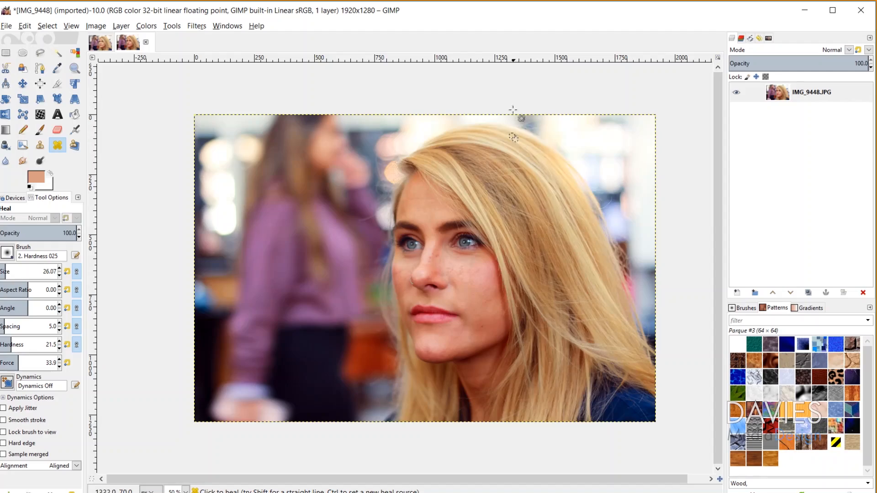
Apply Sharpen (Unsharp Mask) to the photo with a radius of 3.194 and an amount of 0.530, comparing it with the unsharpened image
{"action": "left_click", "coordinate": [204, 28]}
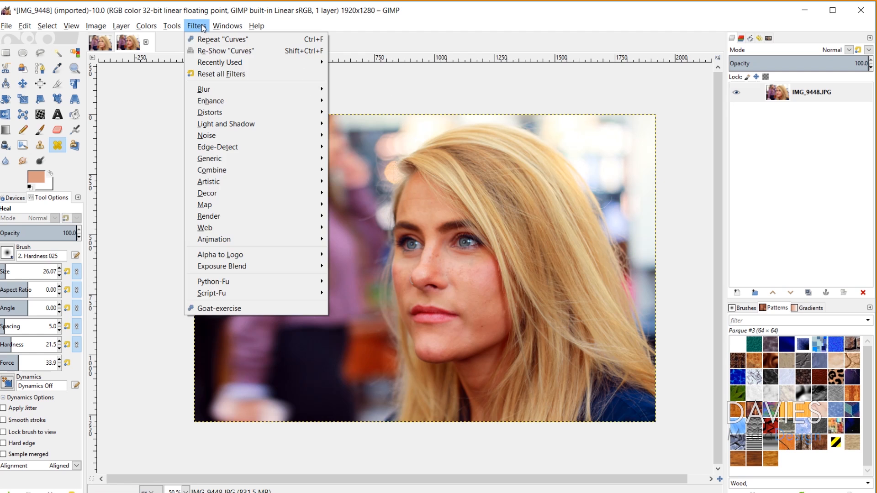
{"action": "mouse_move", "coordinate": [225, 102]}
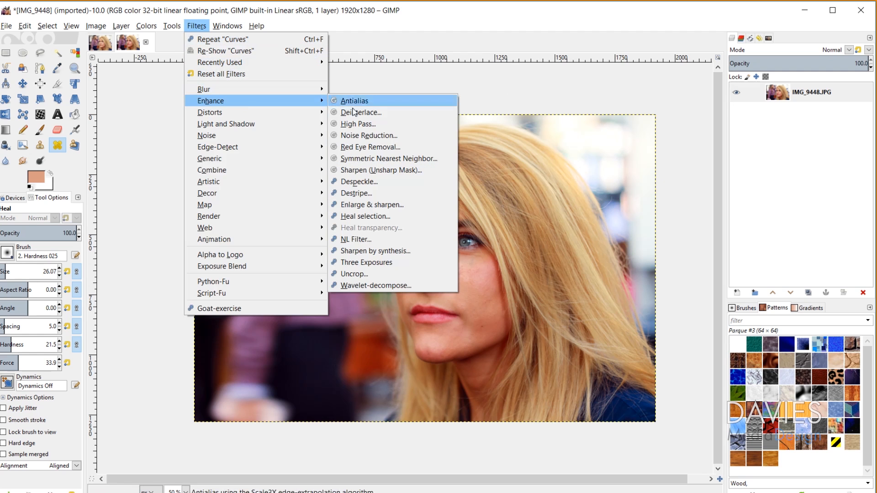
{"action": "left_click", "coordinate": [374, 170]}
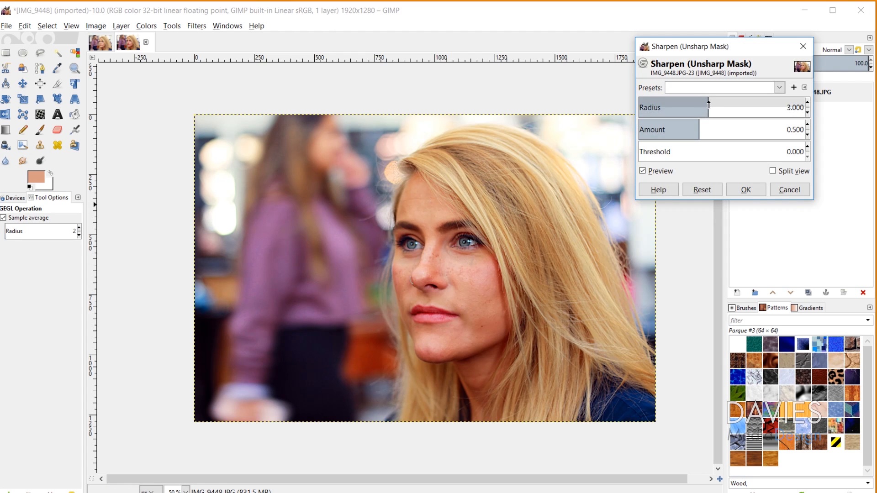
{"action": "left_click_drag", "start_coordinate": [708, 102], "coordinate": [782, 104]}
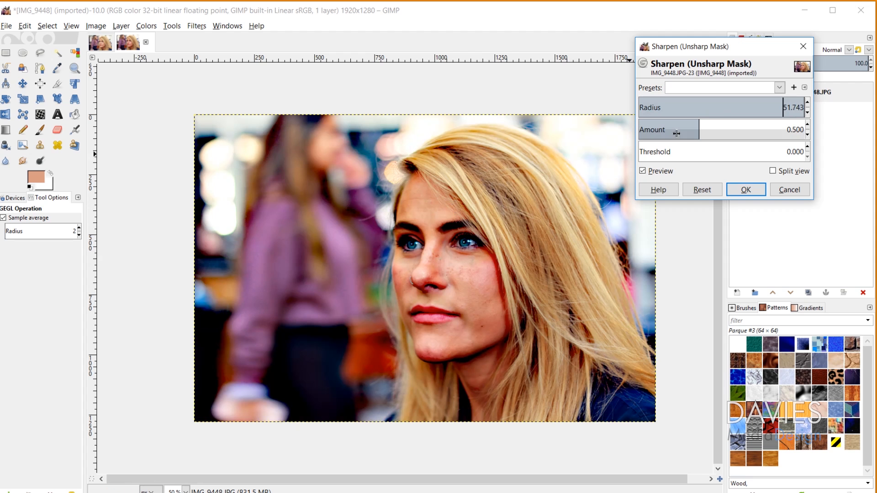
{"action": "mouse_move", "coordinate": [722, 107]}
{"action": "left_mouse_down"}
{"action": "mouse_move", "coordinate": [689, 108]}
{"action": "mouse_move", "coordinate": [712, 109]}
{"action": "left_mouse_up"}
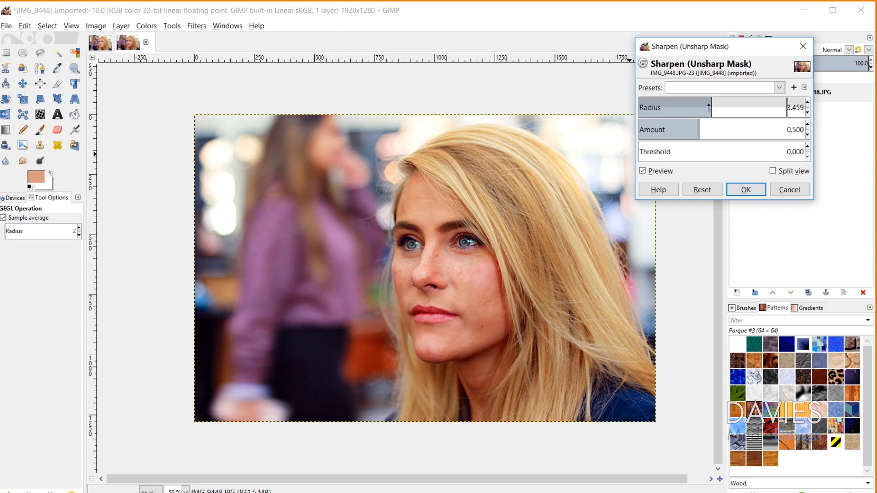
{"action": "left_click_drag", "start_coordinate": [709, 107], "coordinate": [586, 137]}
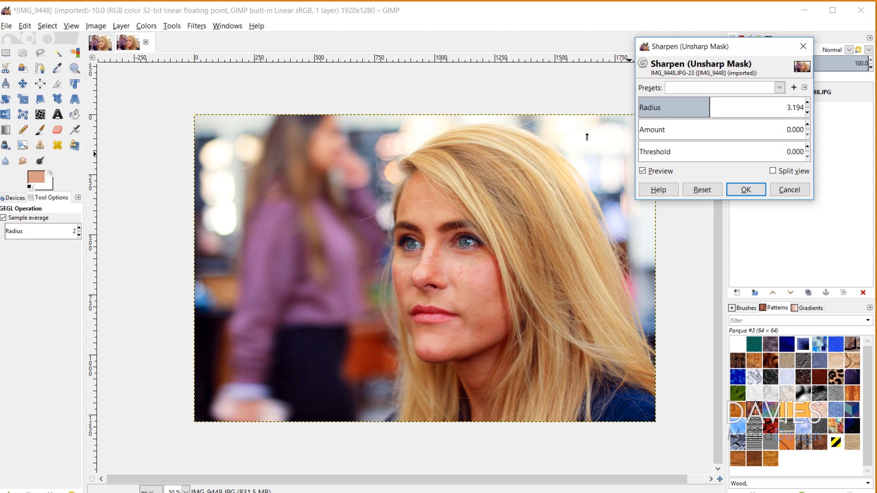
{"action": "left_click_drag", "start_coordinate": [586, 137], "coordinate": [700, 124]}
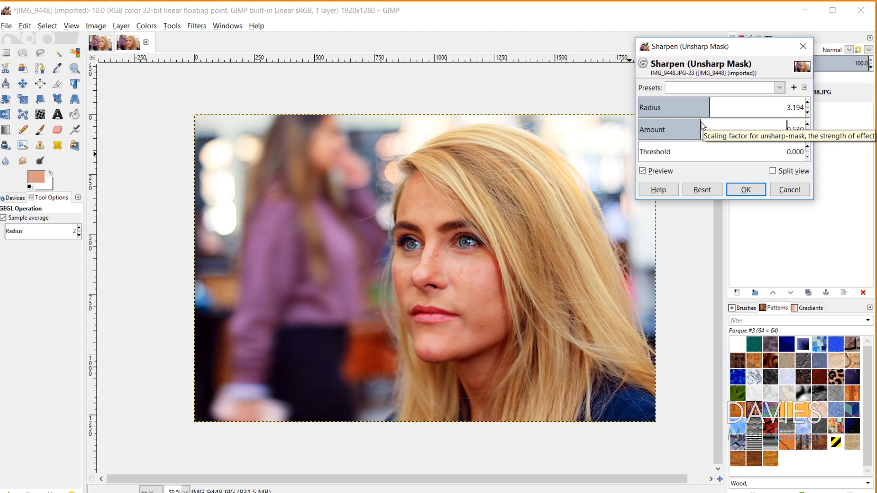
{"action": "left_click", "coordinate": [643, 171]}
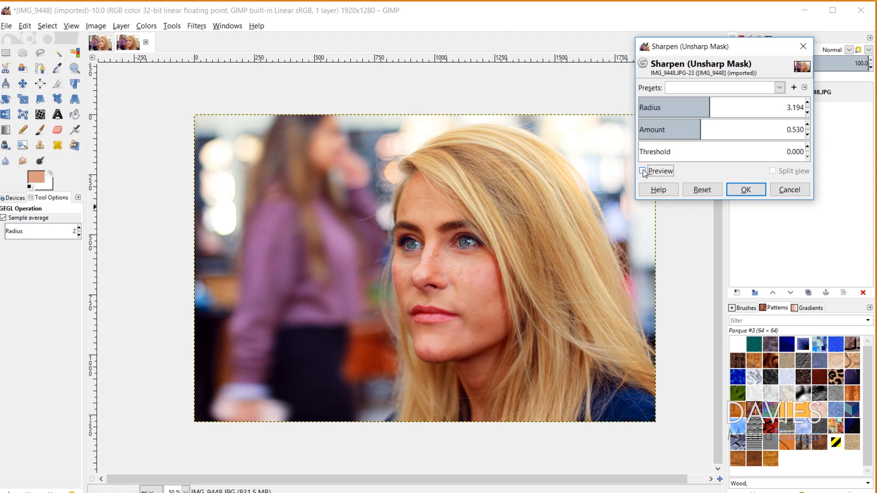
{"action": "left_click", "coordinate": [643, 171]}
{"action": "left_click", "coordinate": [746, 189]}
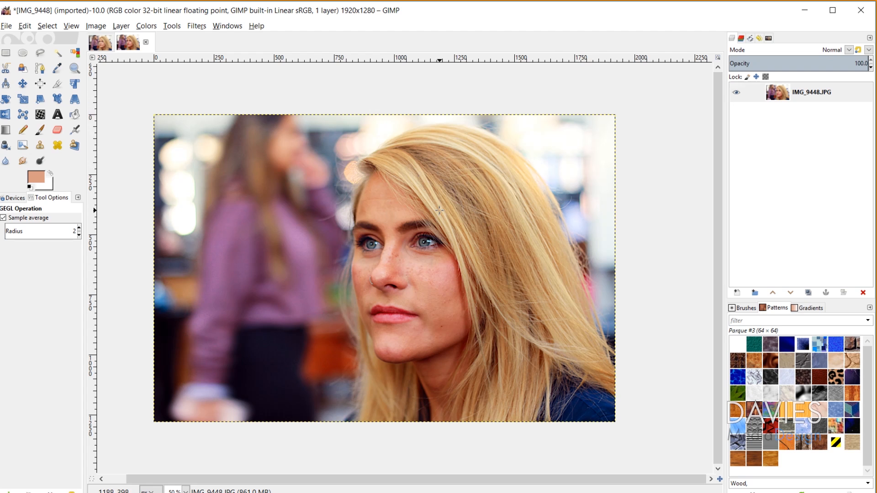
Add a new 1920 × 1280 px layer named Vignette with Normal mode and a transparent fill
{"action": "left_click", "coordinate": [737, 292]}
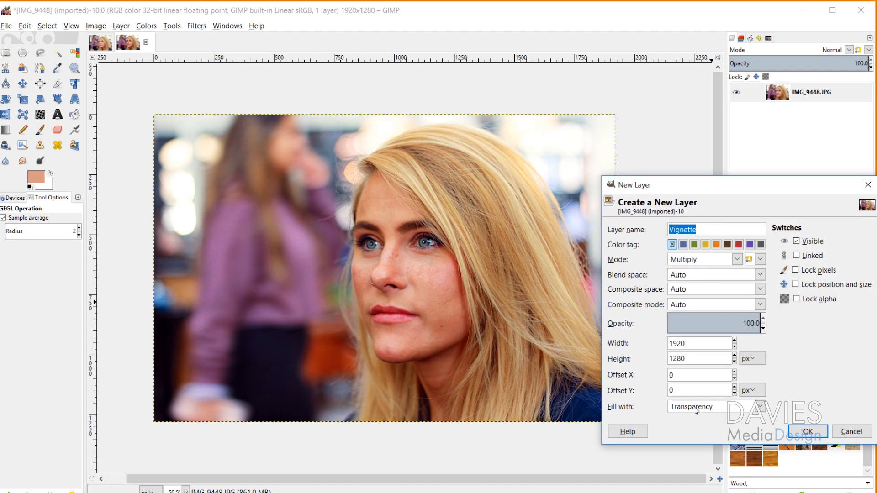
{"action": "left_click", "coordinate": [703, 258]}
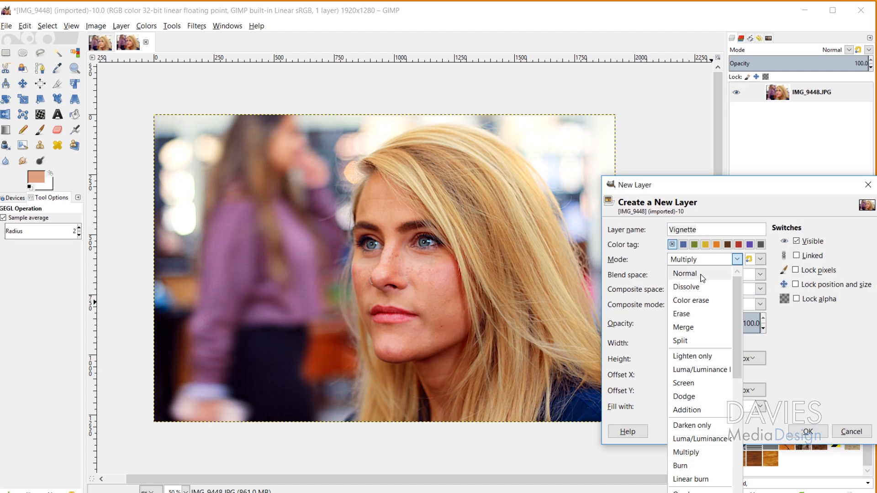
{"action": "left_click", "coordinate": [703, 277]}
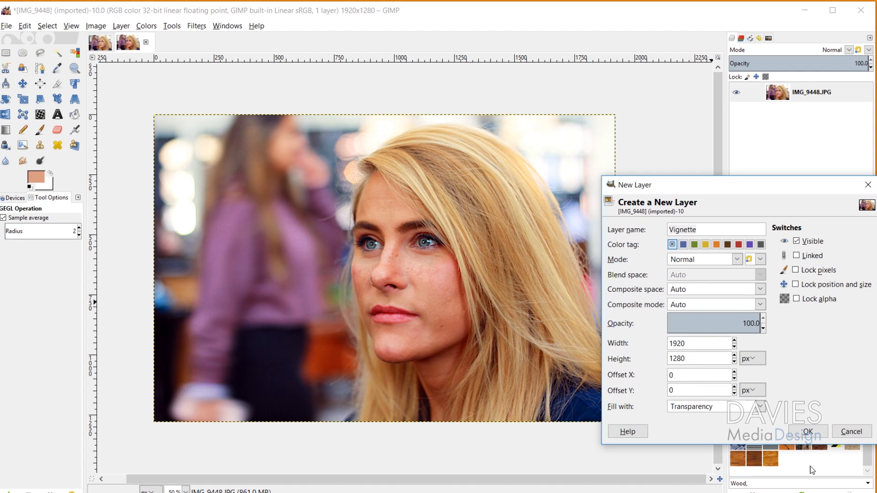
{"action": "left_click", "coordinate": [808, 432]}
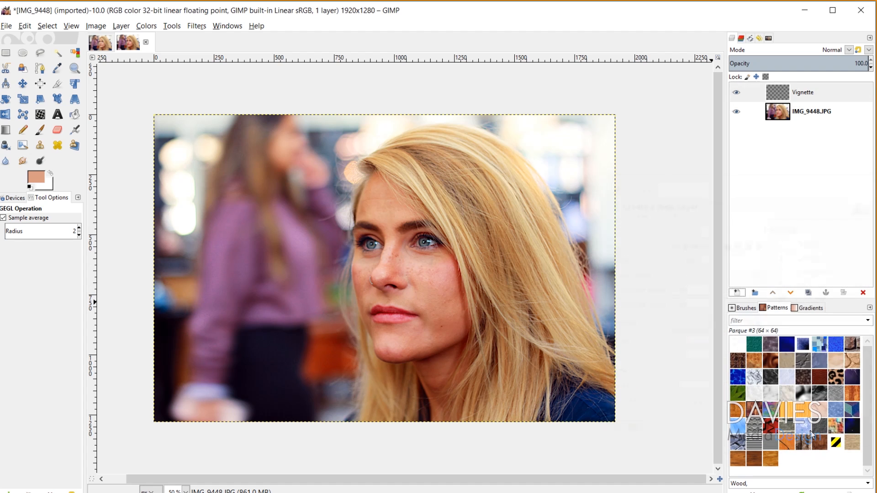
Start the Vignette filter on the Vignette layer with a black circle shape and set its radius to 1.309
{"action": "left_click", "coordinate": [197, 26]}
{"action": "mouse_move", "coordinate": [236, 129]}
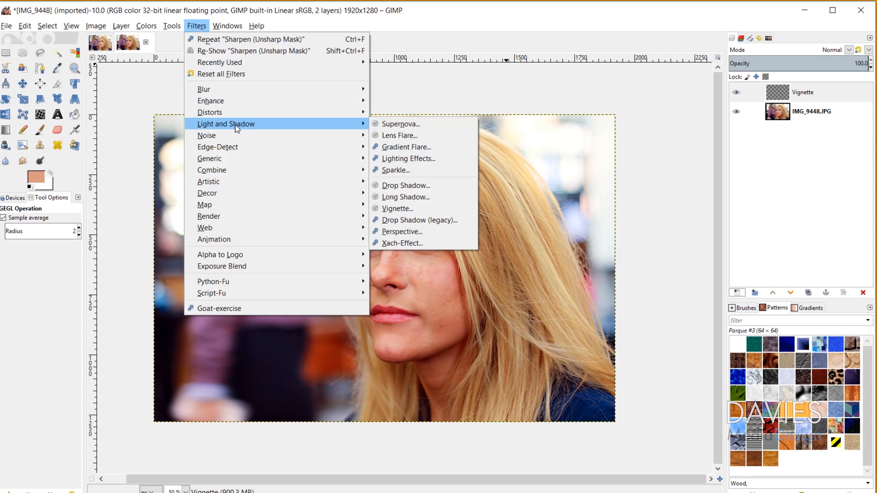
{"action": "left_click", "coordinate": [398, 208]}
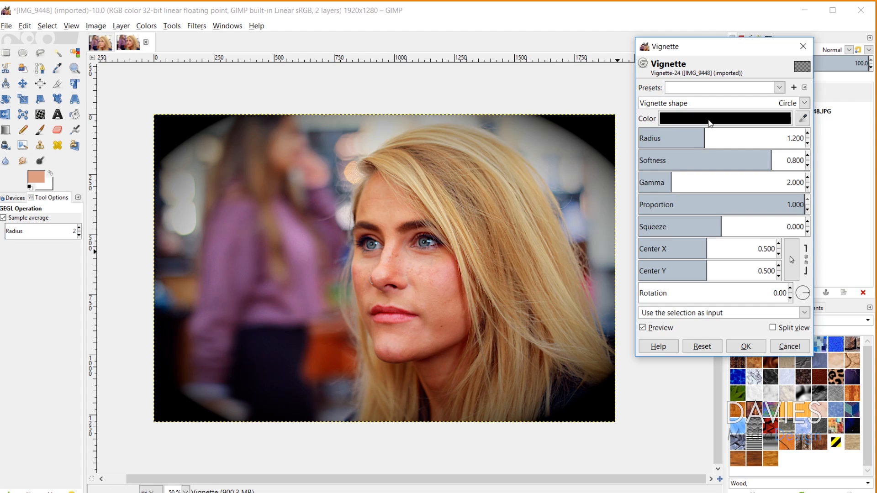
{"action": "left_click_drag", "start_coordinate": [702, 136], "coordinate": [686, 136]}
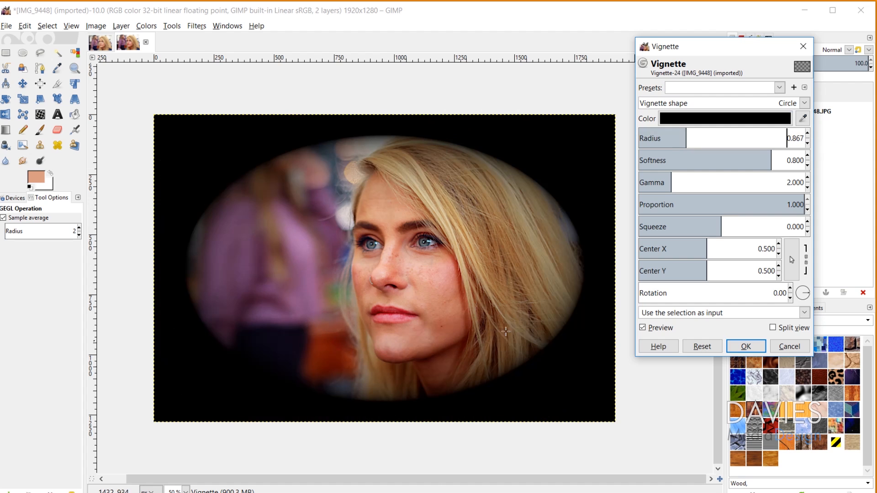
{"action": "left_click_drag", "start_coordinate": [690, 133], "coordinate": [711, 133]}
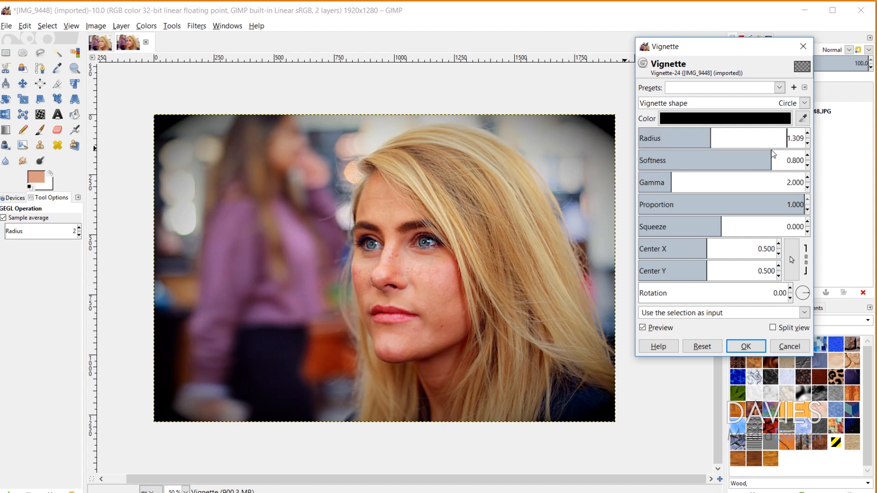
Set the vignette's softness to 0.494 and its gamma to 2.775
{"action": "left_click", "coordinate": [717, 165]}
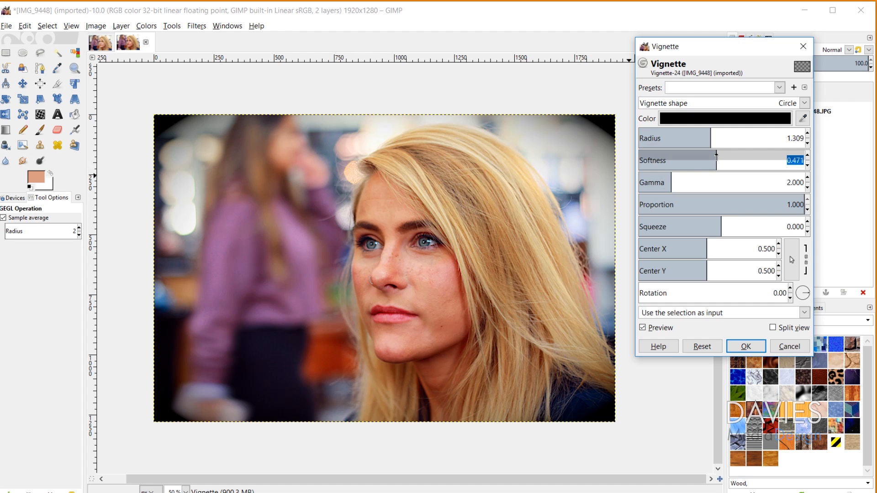
{"action": "left_click", "coordinate": [700, 161]}
{"action": "left_click_drag", "start_coordinate": [700, 161], "coordinate": [721, 154]}
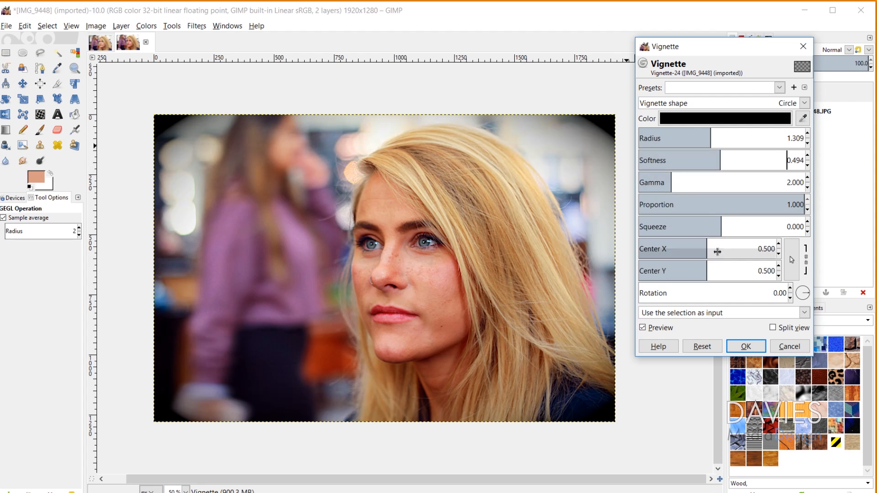
{"action": "left_click_drag", "start_coordinate": [673, 178], "coordinate": [742, 182]}
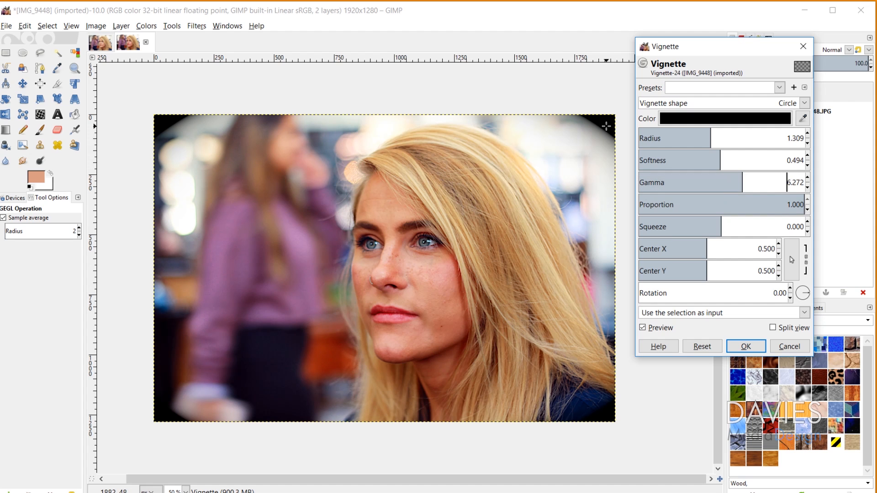
{"action": "left_click", "coordinate": [694, 182]}
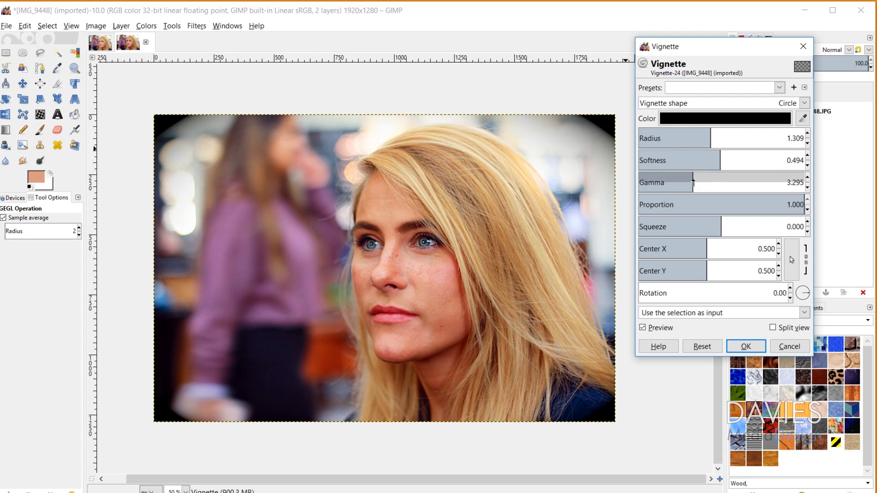
{"action": "left_click_drag", "start_coordinate": [693, 182], "coordinate": [684, 182]}
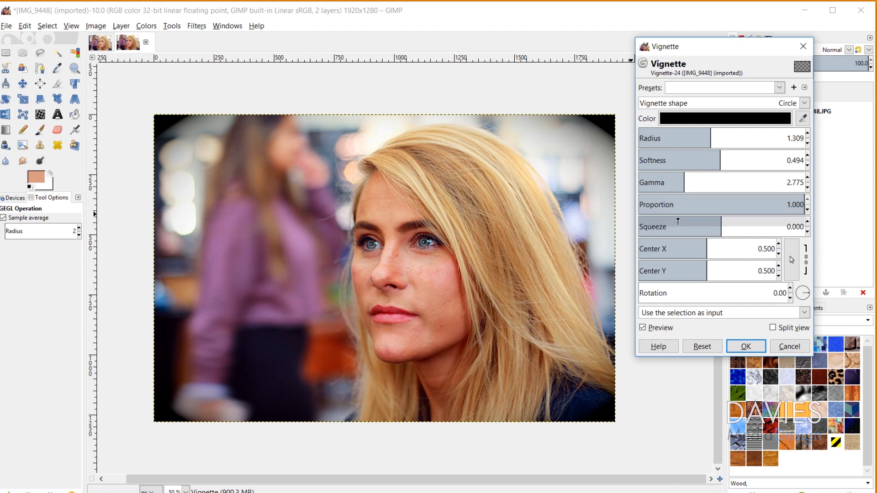
Set the vignette's squeeze to 0.023 and its Center X to 0.563
{"action": "left_click", "coordinate": [760, 221]}
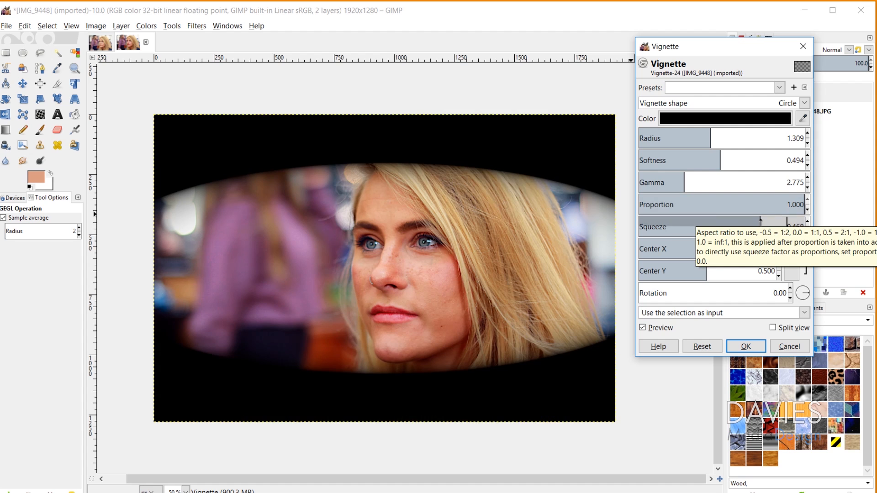
{"action": "left_click_drag", "start_coordinate": [760, 221], "coordinate": [727, 227]}
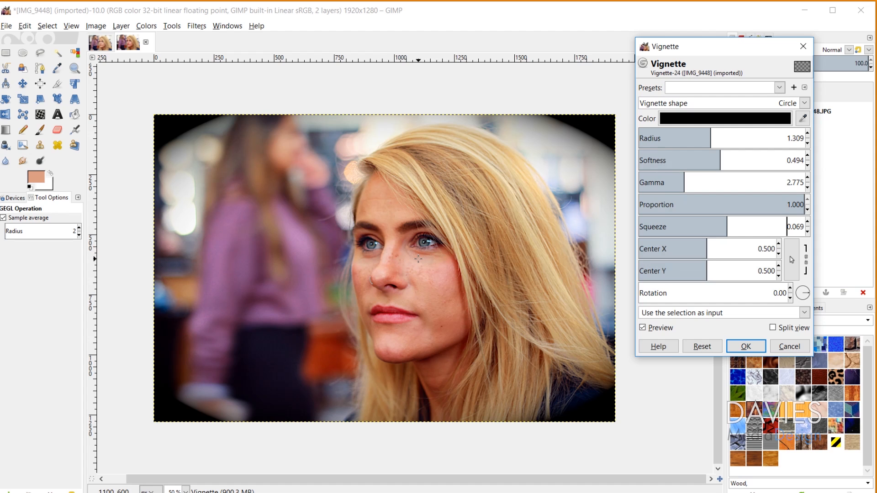
{"action": "left_click", "coordinate": [715, 242]}
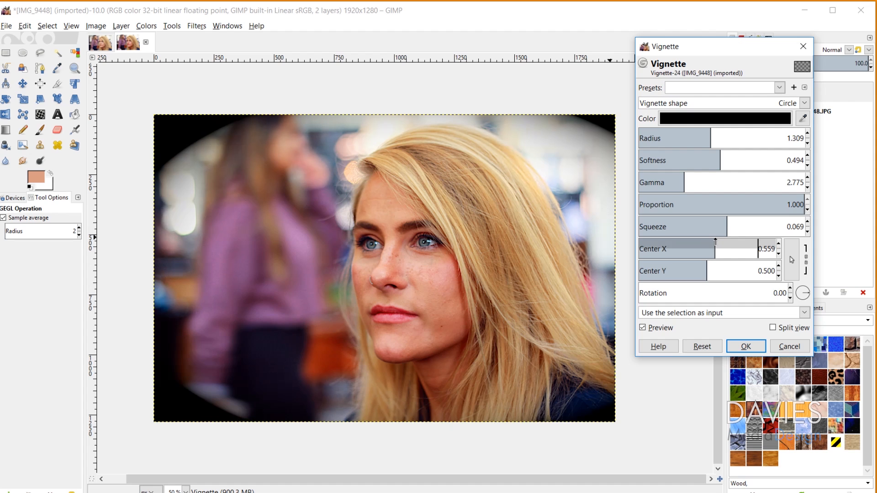
{"action": "left_click_drag", "start_coordinate": [715, 242], "coordinate": [717, 242]}
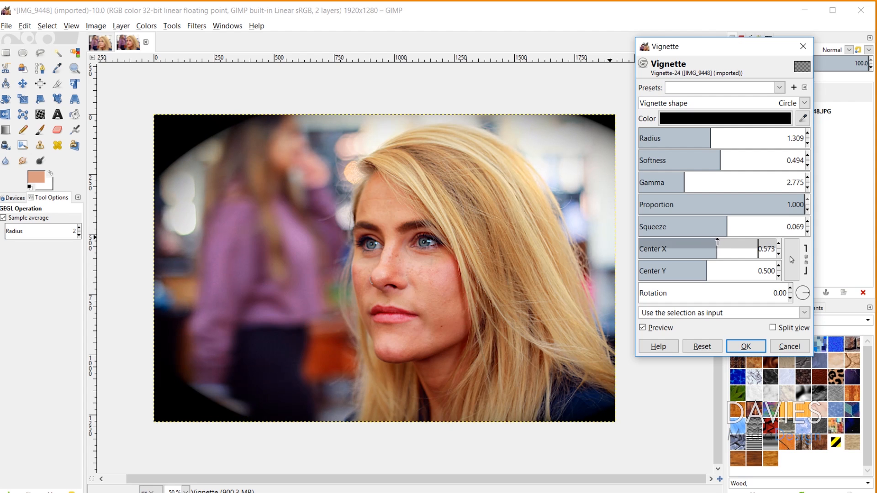
{"action": "left_click", "coordinate": [715, 242]}
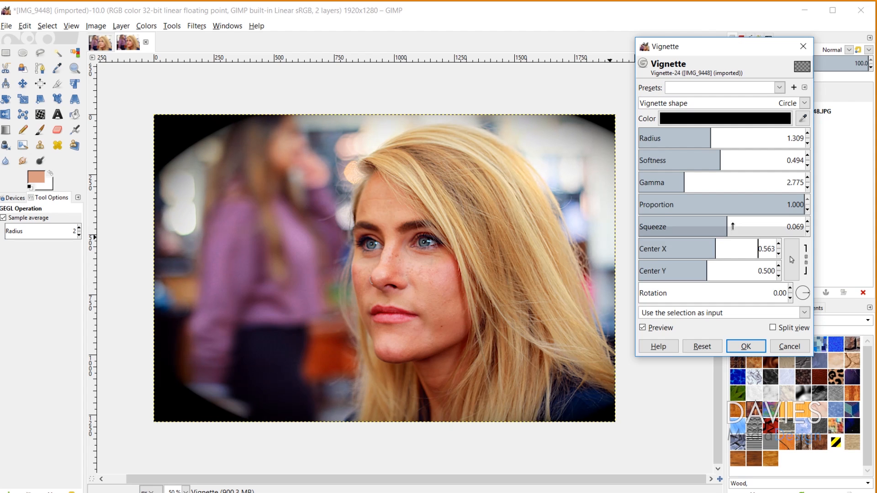
{"action": "left_click_drag", "start_coordinate": [728, 220], "coordinate": [724, 220]}
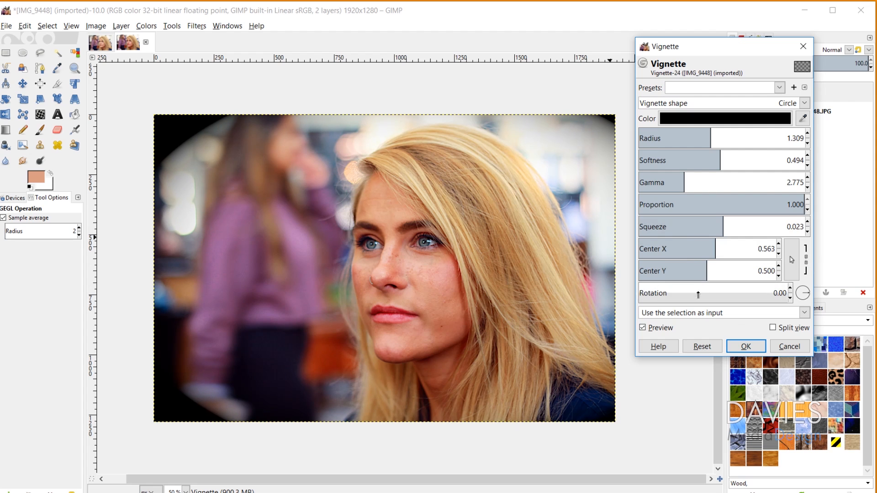
Compare the photo with and without the vignette, apply the filter, and lower the Vignette layer's opacity to 79.7
{"action": "left_click", "coordinate": [643, 328]}
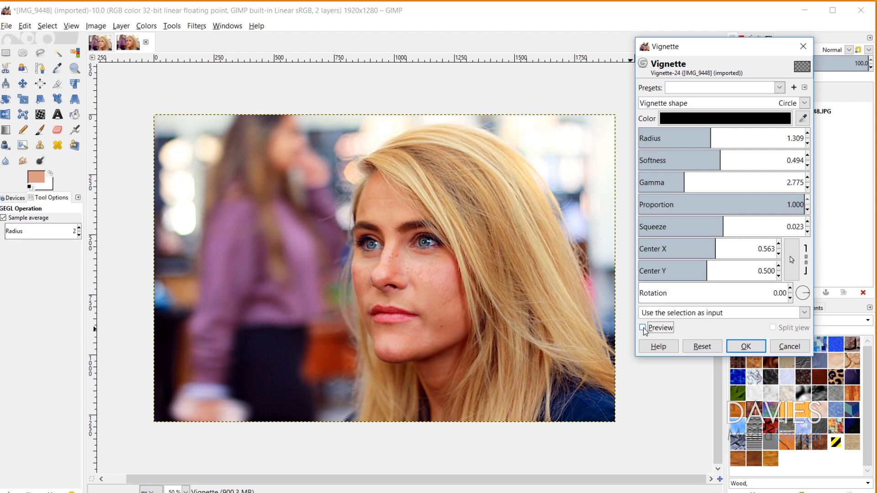
{"action": "left_click", "coordinate": [643, 328]}
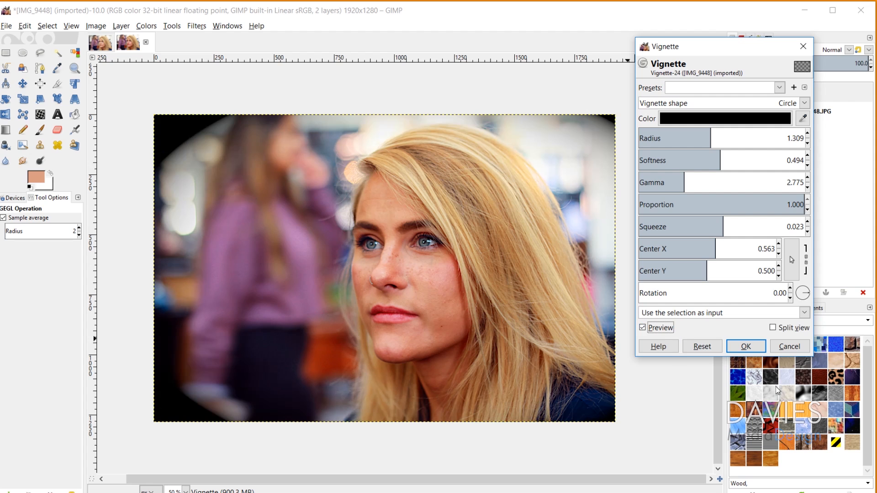
{"action": "left_click", "coordinate": [746, 347]}
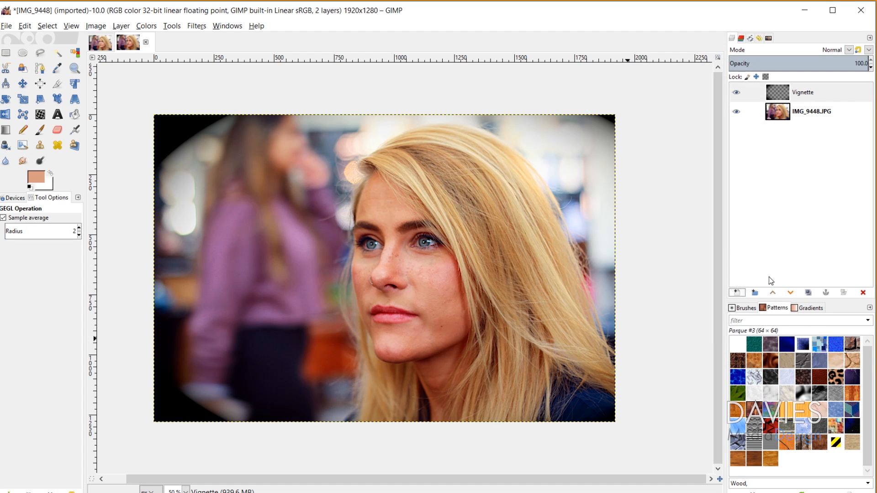
{"action": "left_click", "coordinate": [781, 98]}
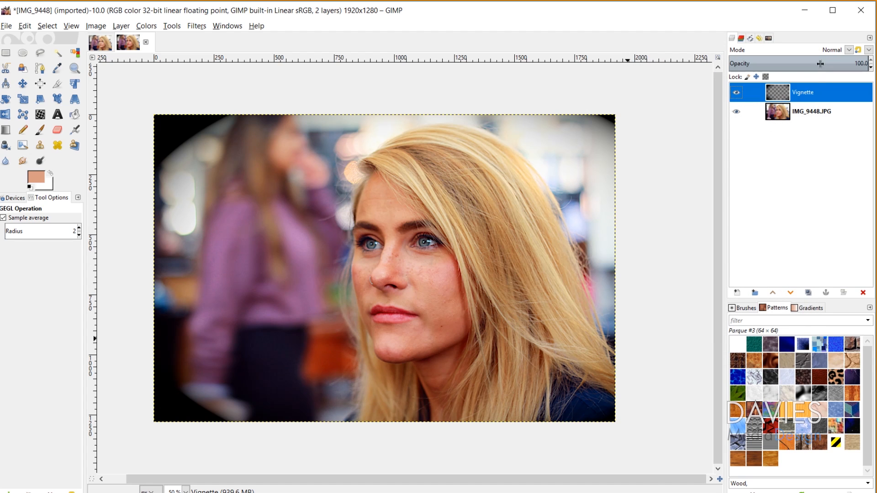
{"action": "left_click_drag", "start_coordinate": [820, 63], "coordinate": [840, 62]}
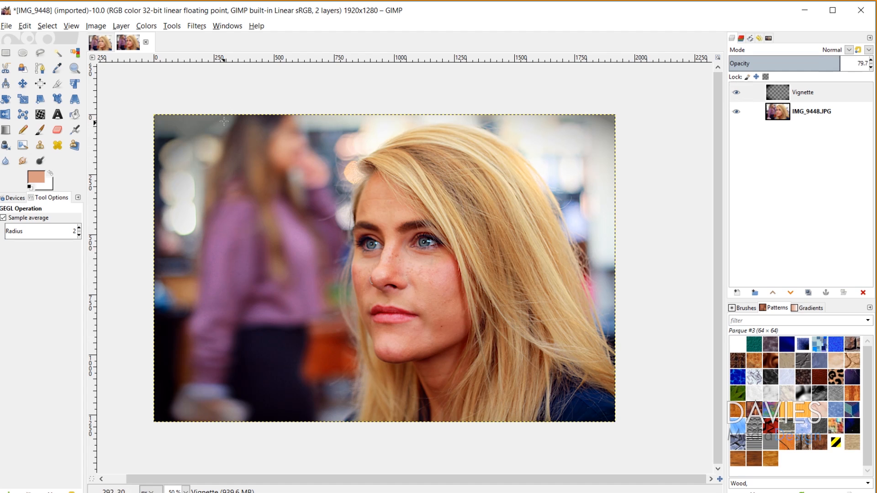
Apply a Gaussian Blur of 24.87 in both X and Y to the Vignette layer and set the layer's opacity to 80.4
{"action": "left_click", "coordinate": [200, 28]}
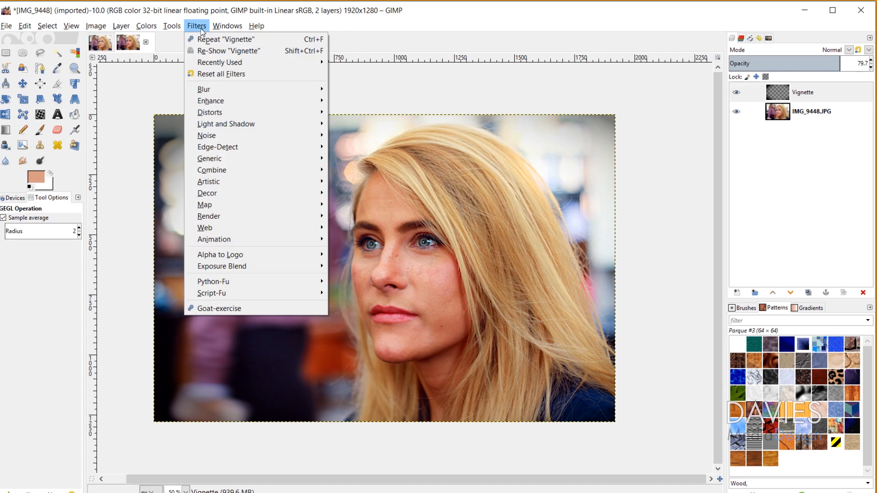
{"action": "mouse_move", "coordinate": [212, 86]}
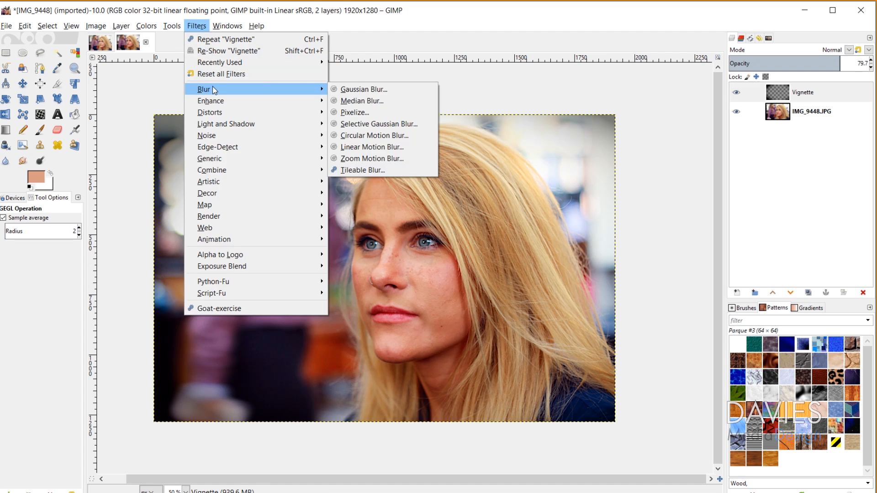
{"action": "left_click", "coordinate": [358, 89]}
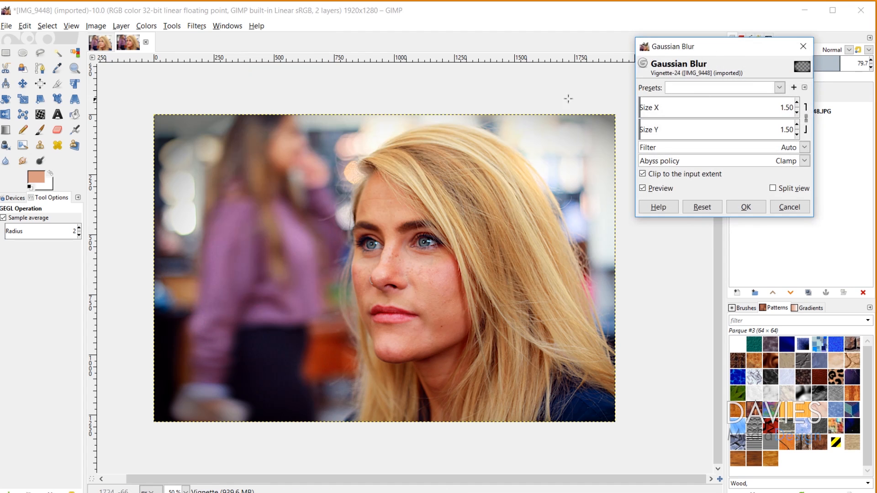
{"action": "left_click", "coordinate": [656, 105]}
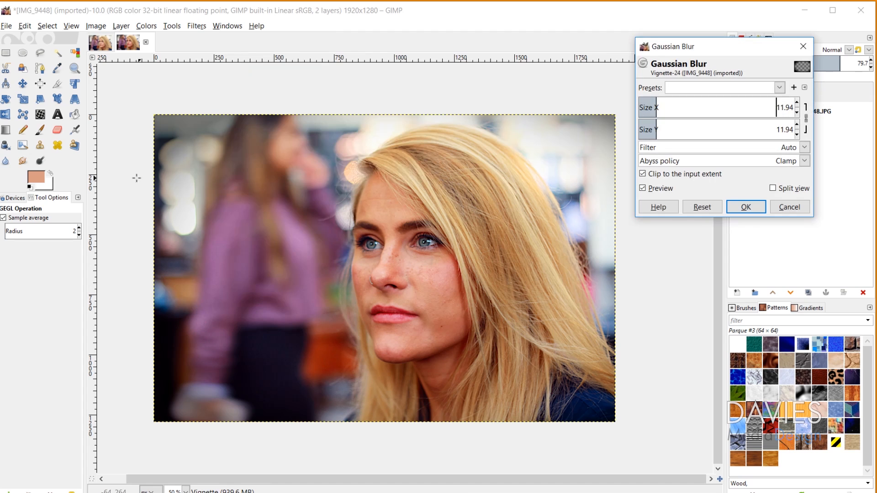
{"action": "mouse_move", "coordinate": [661, 103]}
{"action": "left_mouse_down"}
{"action": "mouse_move", "coordinate": [685, 104]}
{"action": "mouse_move", "coordinate": [677, 105]}
{"action": "left_mouse_up"}
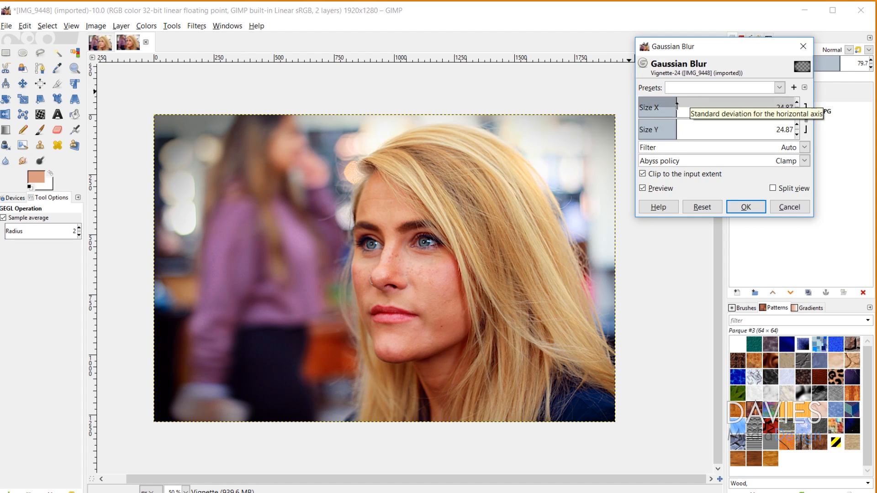
{"action": "left_click", "coordinate": [748, 206]}
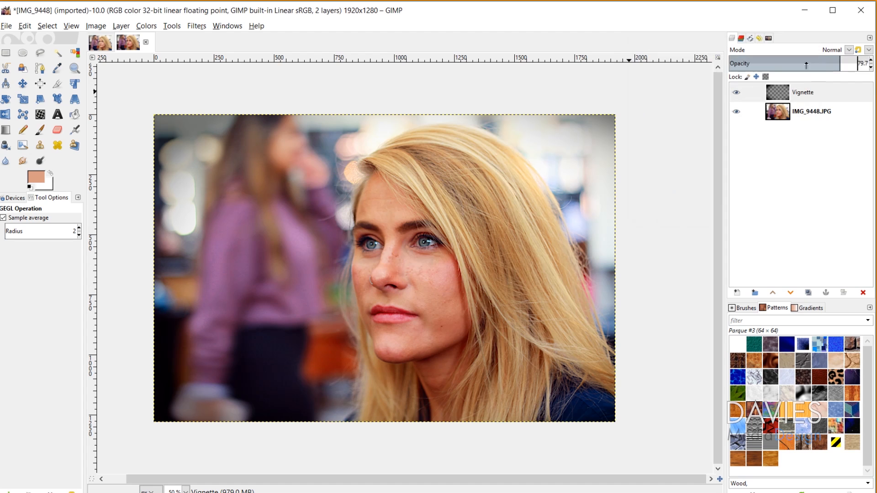
{"action": "left_click_drag", "start_coordinate": [839, 60], "coordinate": [844, 60]}
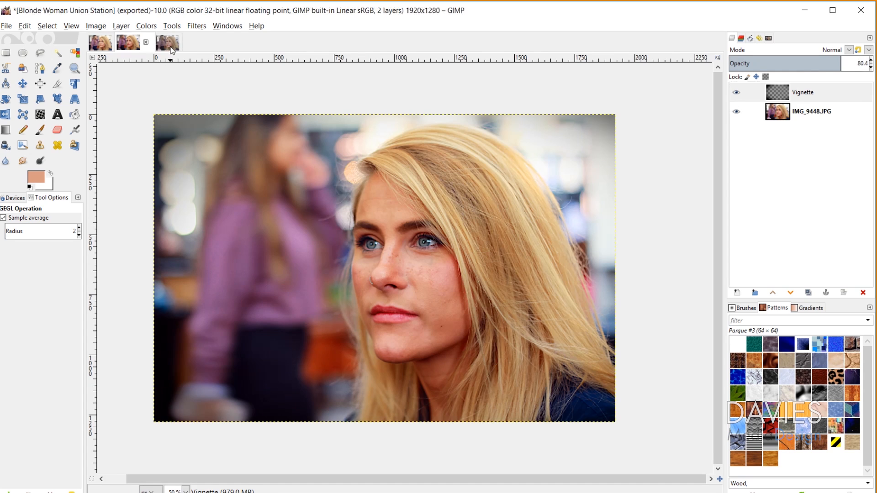
Compare the original, unedited IMG_9448 photo with the edited portrait, ending on the edited version
{"action": "left_click", "coordinate": [167, 43]}
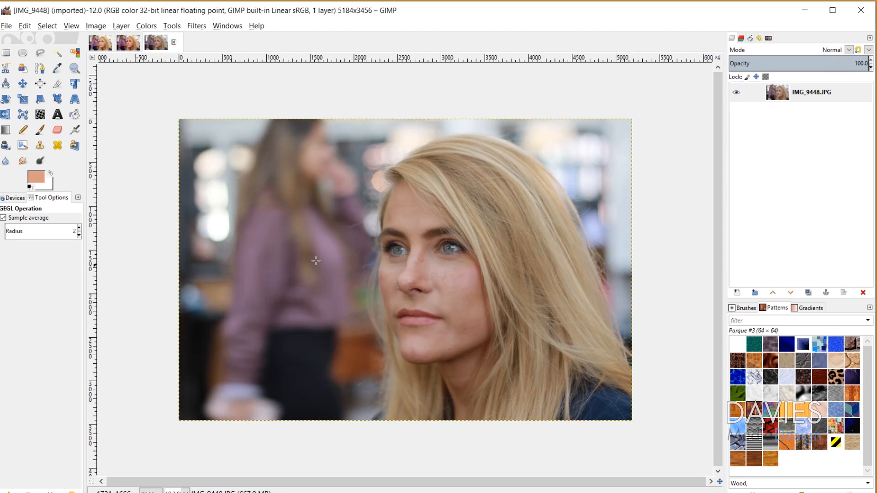
{"action": "left_click", "coordinate": [124, 46]}
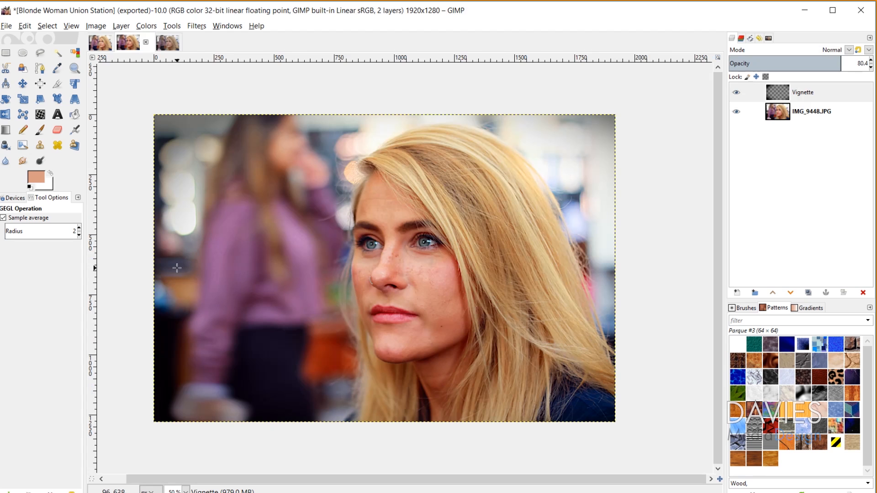